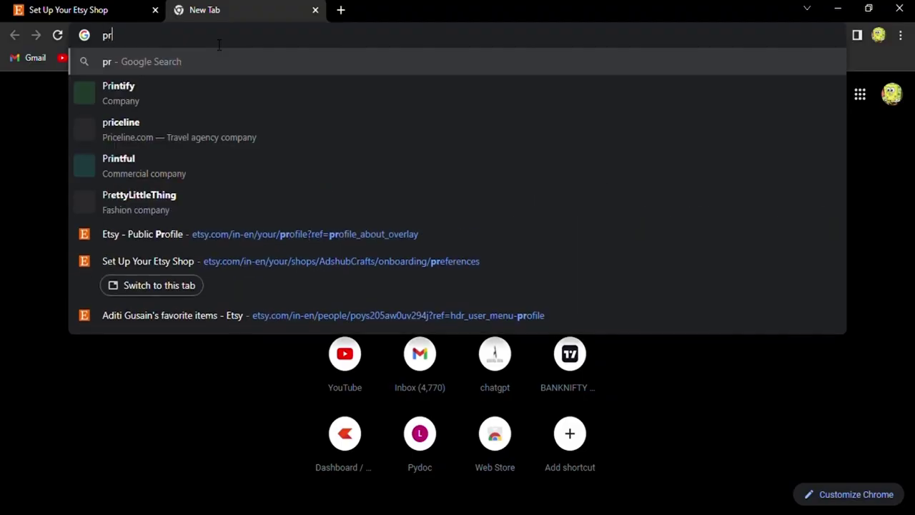
# Open the Printful website from the search results, allow all cookies and browse the Store POD products page.
pyautogui.press('Return')
pyautogui.click(220, 240)
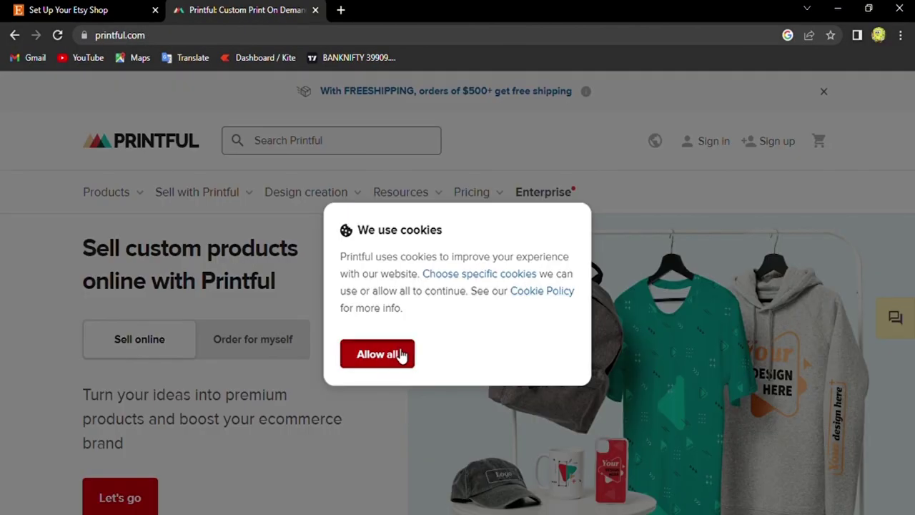
pyautogui.click(399, 353)
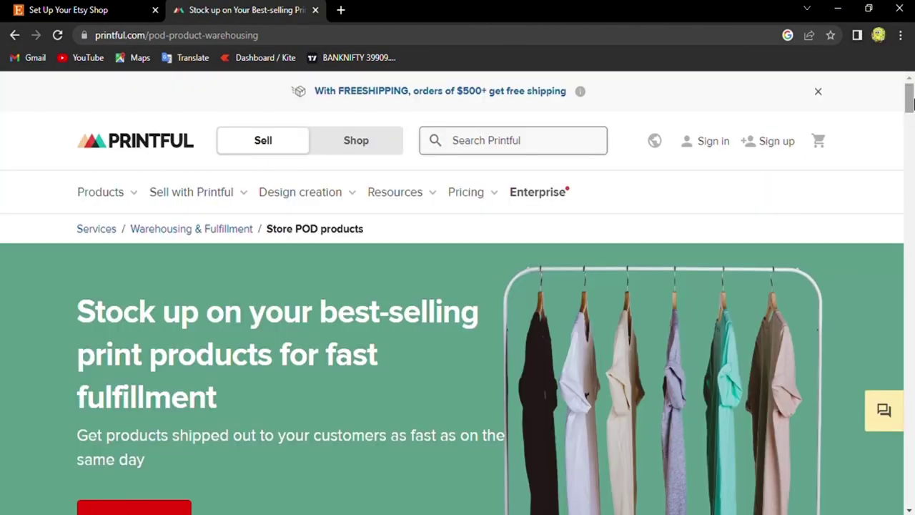
pyautogui.moveTo(910, 103); pyautogui.dragTo(910, 226)
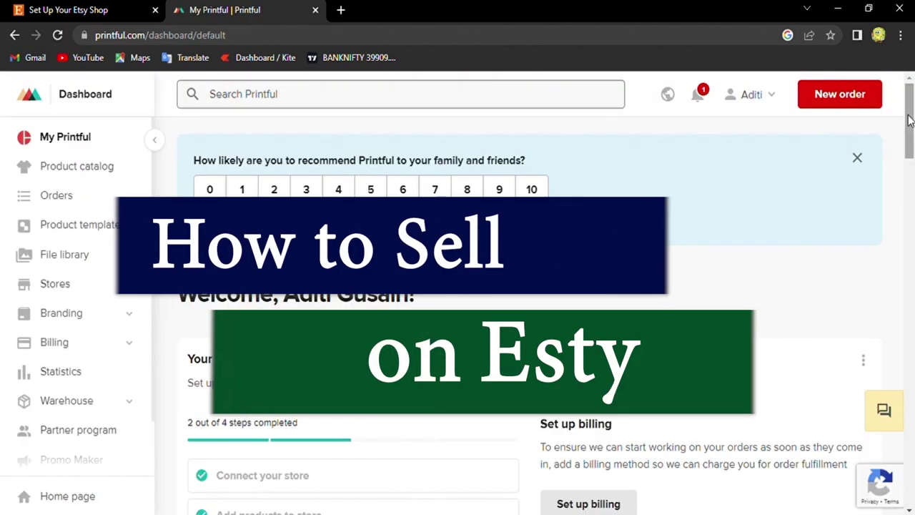
# Look through the Printful dashboard and its Orders, Product templates and Stores pages.
pyautogui.moveTo(910, 122); pyautogui.dragTo(910, 164)
pyautogui.click(56, 195)
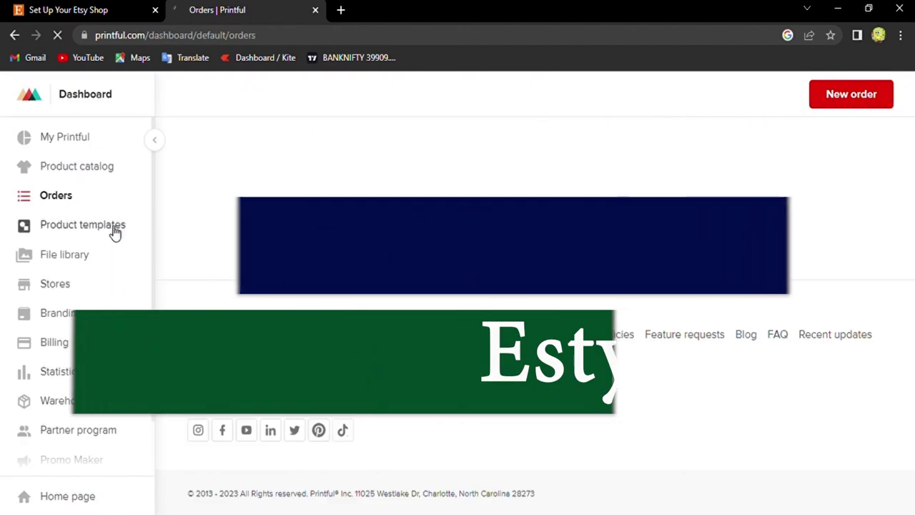
pyautogui.click(83, 225)
pyautogui.click(71, 279)
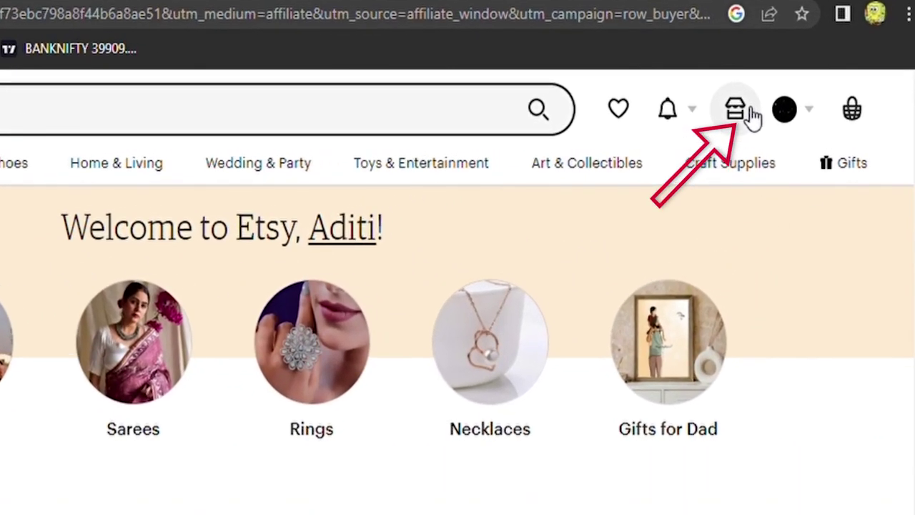
# Open the Etsy shop setup and review its Shop preferences for language, country and currency.
pyautogui.click(772, 108)
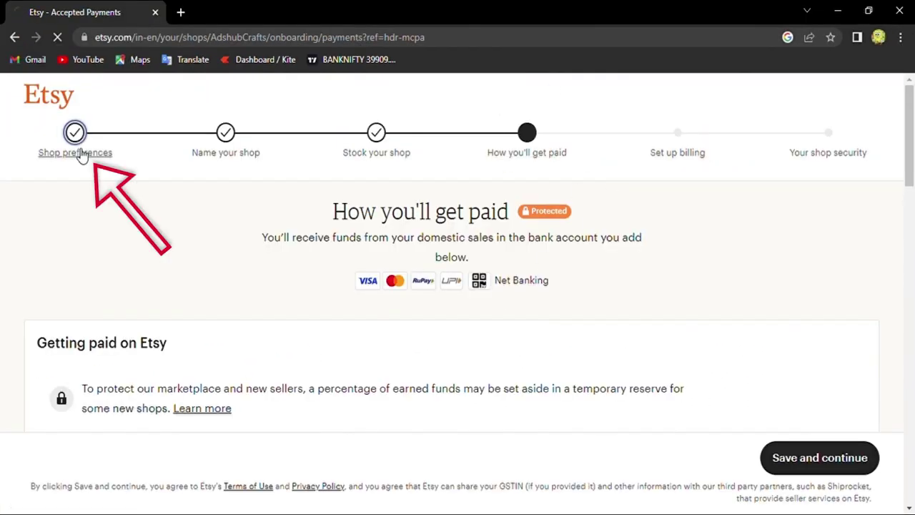
pyautogui.click(75, 139)
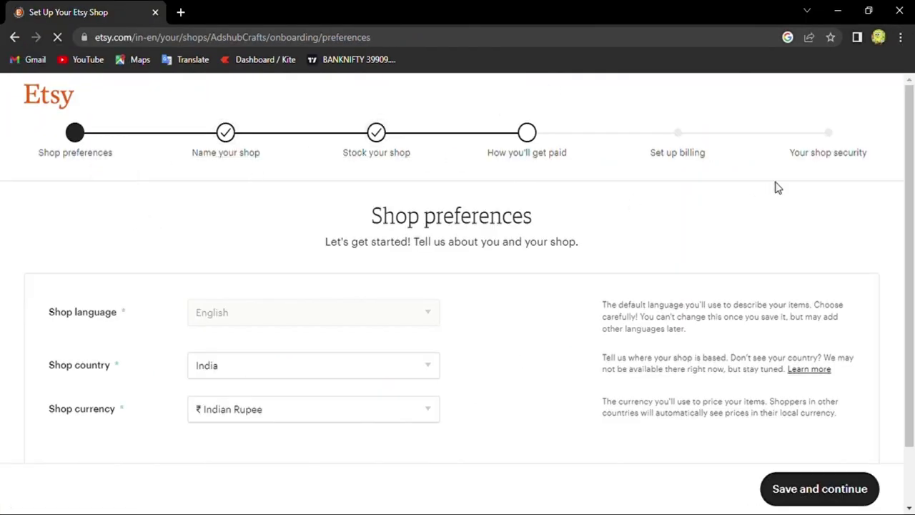
pyautogui.scroll(-2, 908, 181)
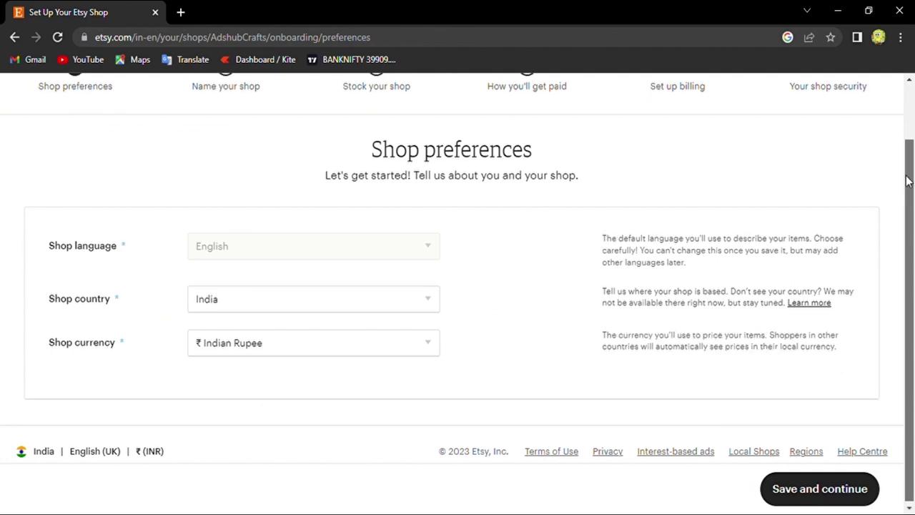
pyautogui.scroll(2, 908, 181)
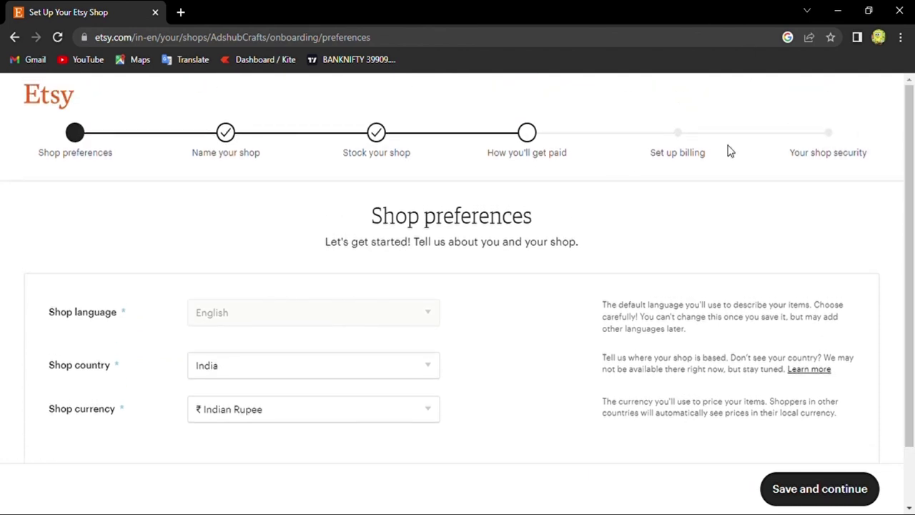
# Search for "printfyl" in a new browser tab, open the Printful website and allow all cookies.
pyautogui.click(180, 12)
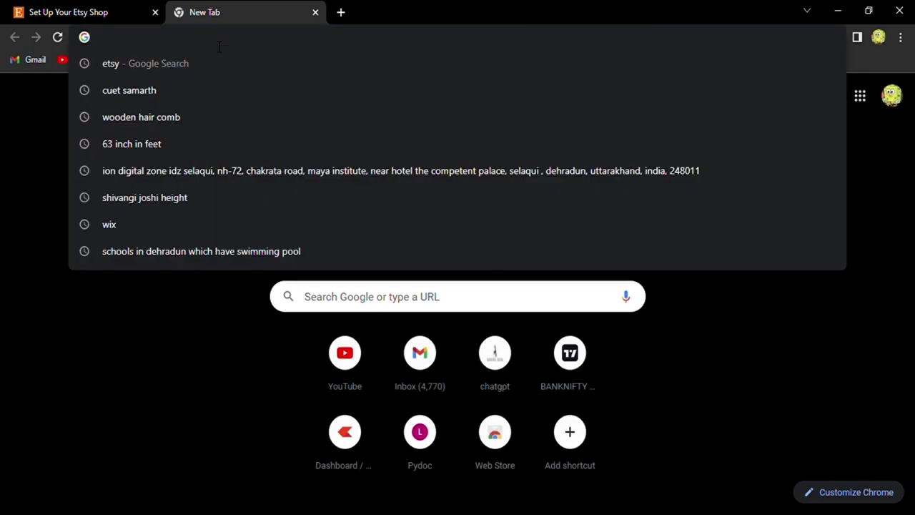
pyautogui.write('print')
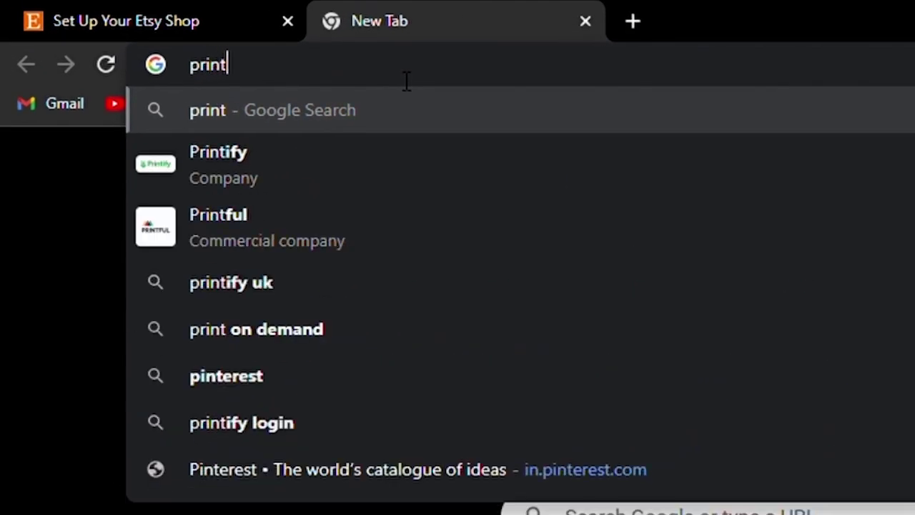
pyautogui.write('fyl')
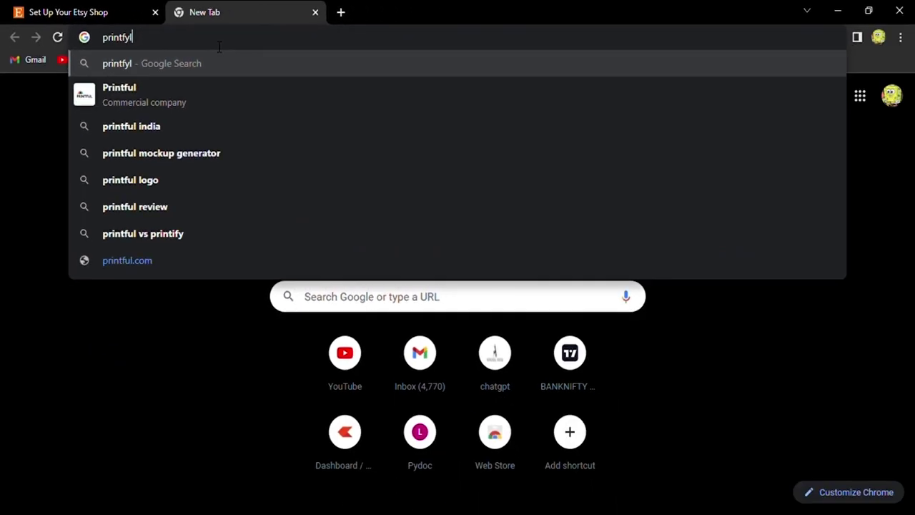
pyautogui.press('Return')
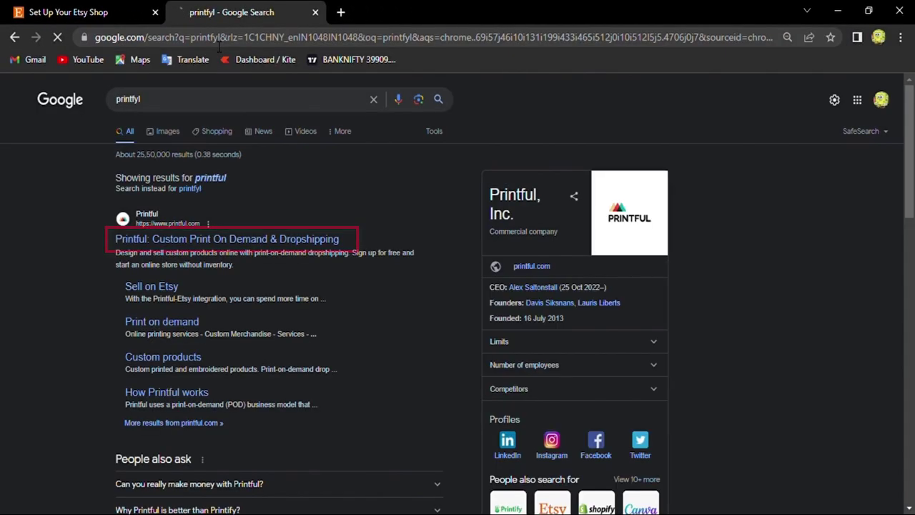
pyautogui.click(224, 240)
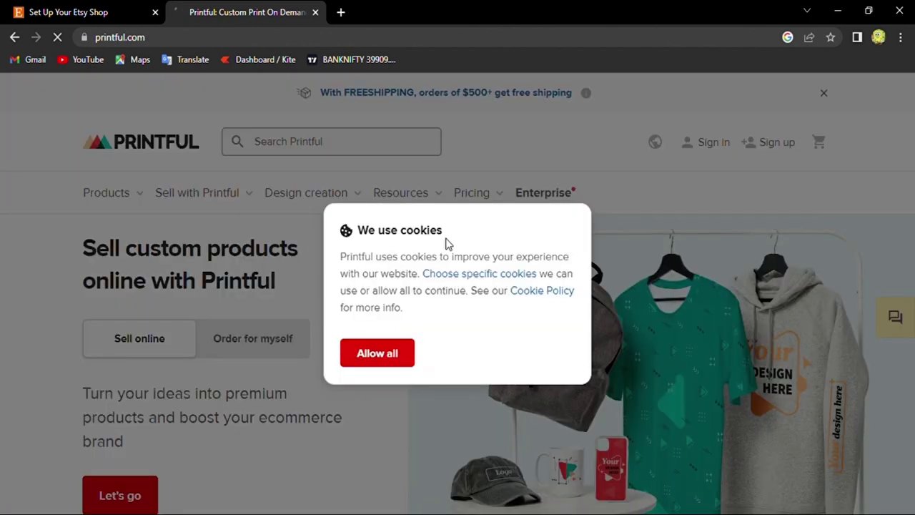
pyautogui.click(402, 353)
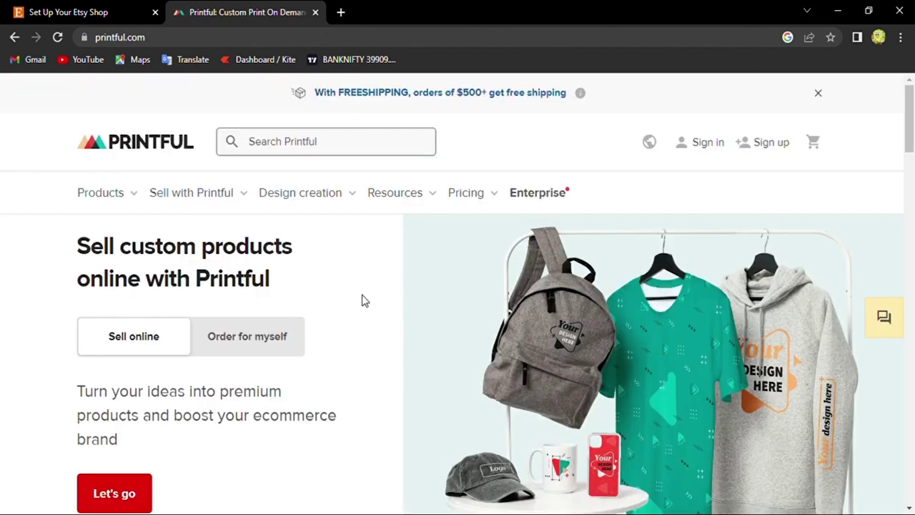
# Open the Store POD products page under POD dropshipping and read through its ordering, warehousing and fulfillment steps.
pyautogui.moveTo(281, 204)
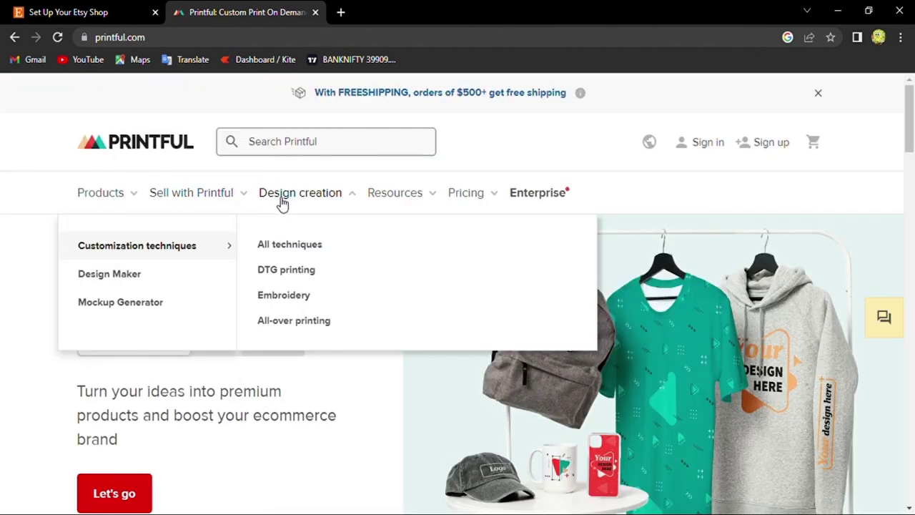
pyautogui.moveTo(238, 201)
pyautogui.moveTo(188, 284)
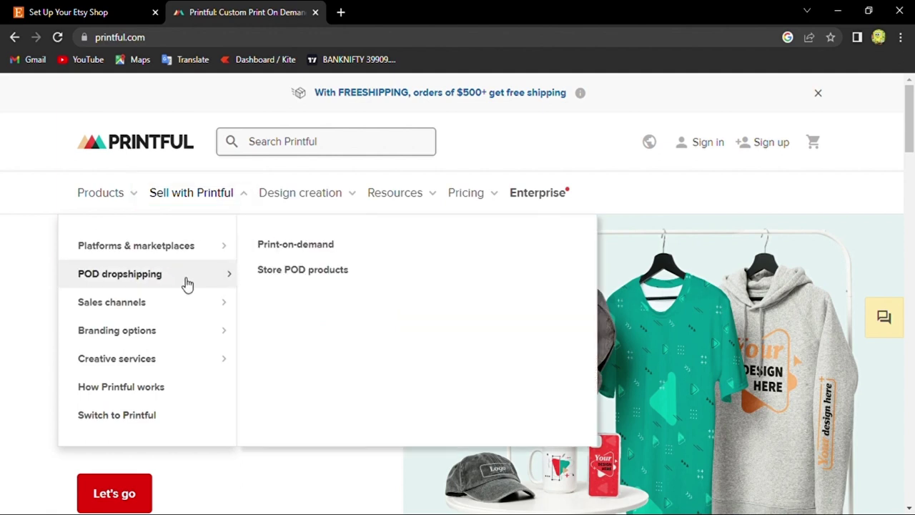
pyautogui.click(309, 275)
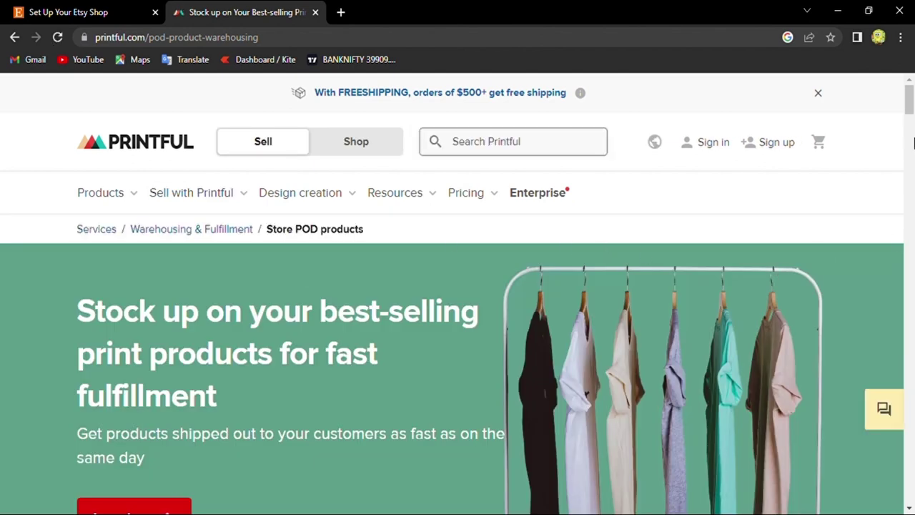
pyautogui.moveTo(909, 104); pyautogui.dragTo(909, 197)
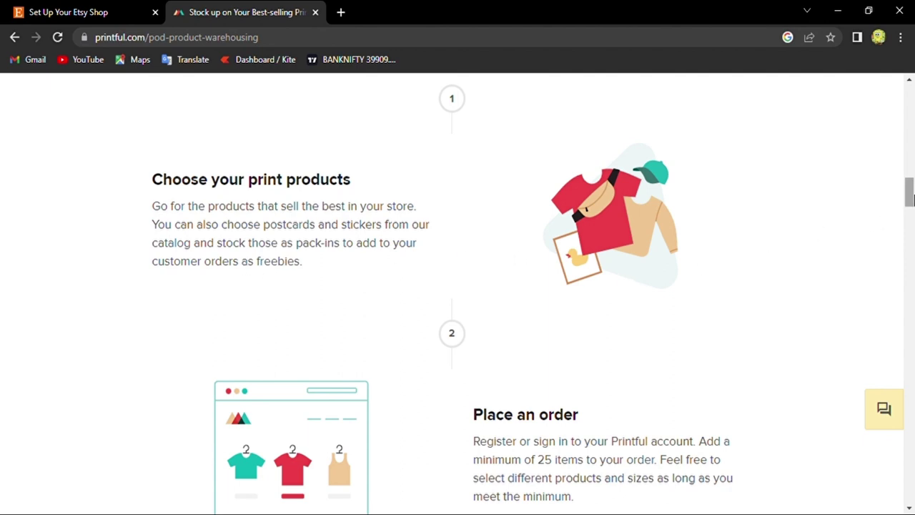
pyautogui.moveTo(911, 197); pyautogui.dragTo(911, 207)
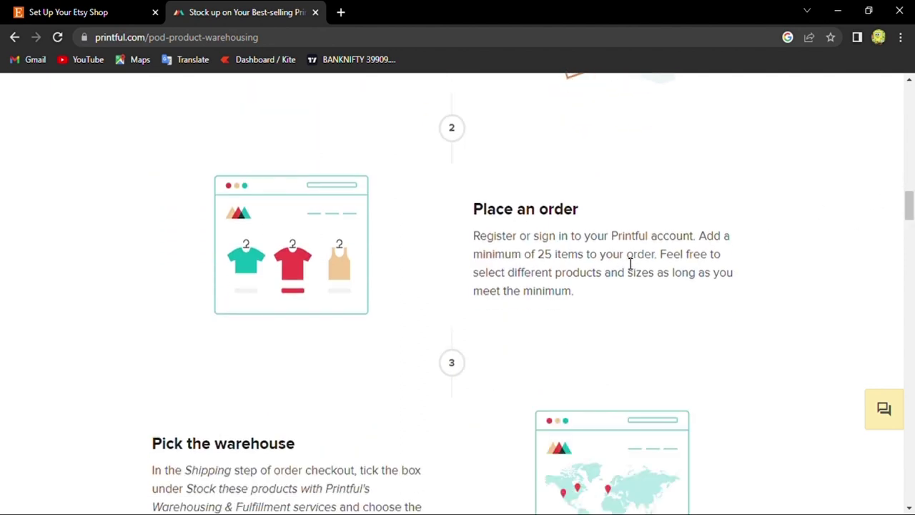
pyautogui.moveTo(911, 209); pyautogui.dragTo(911, 229)
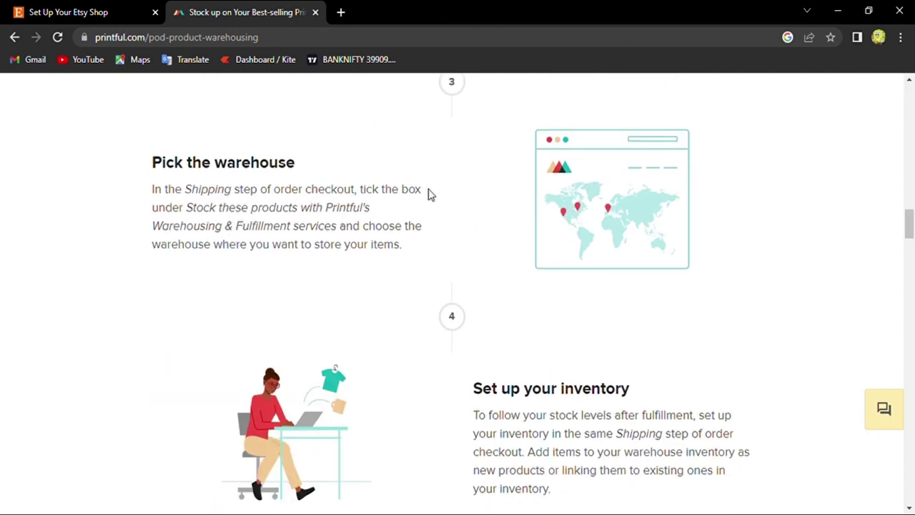
pyautogui.moveTo(910, 228); pyautogui.dragTo(911, 286)
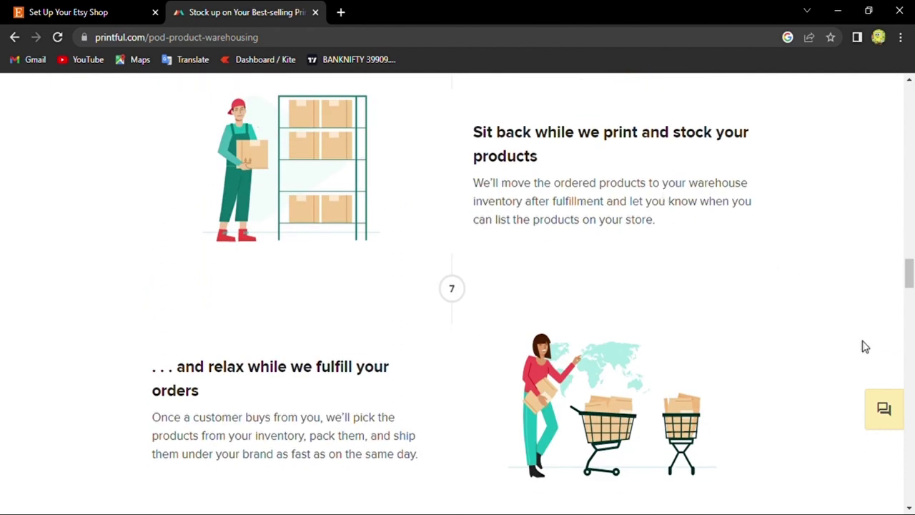
pyautogui.moveTo(911, 275); pyautogui.dragTo(910, 292)
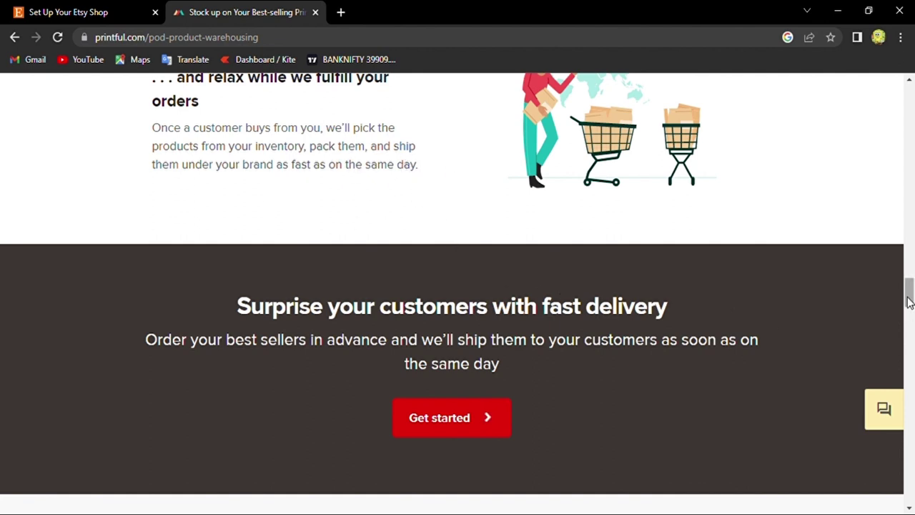
# Sign up for a Printful account from the site header to reach the dashboard.
pyautogui.moveTo(908, 297); pyautogui.dragTo(908, 80)
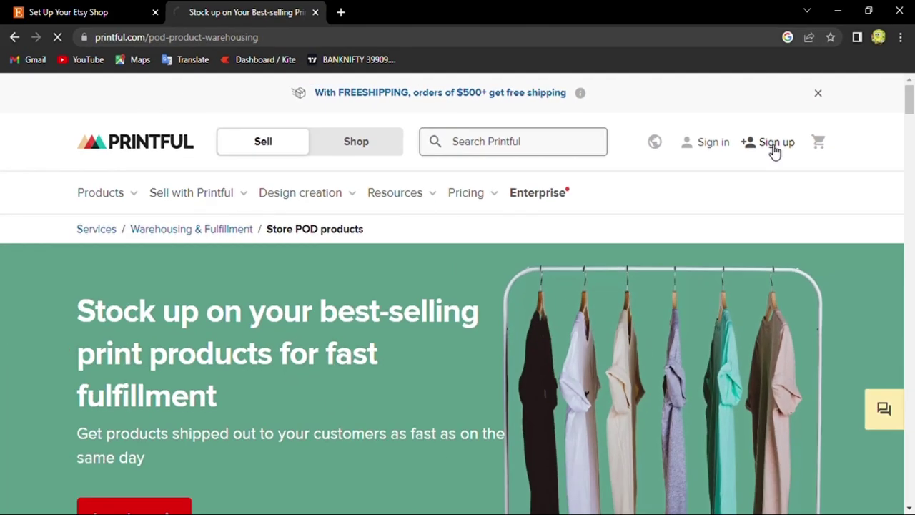
pyautogui.click(670, 187)
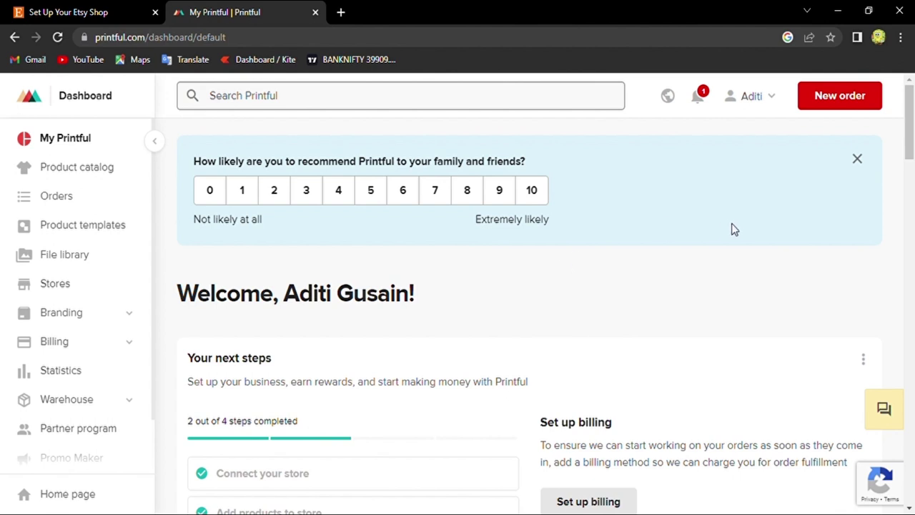
# Look over the dashboard home, the Orders page and the Product templates page.
pyautogui.moveTo(907, 116); pyautogui.dragTo(402, 218)
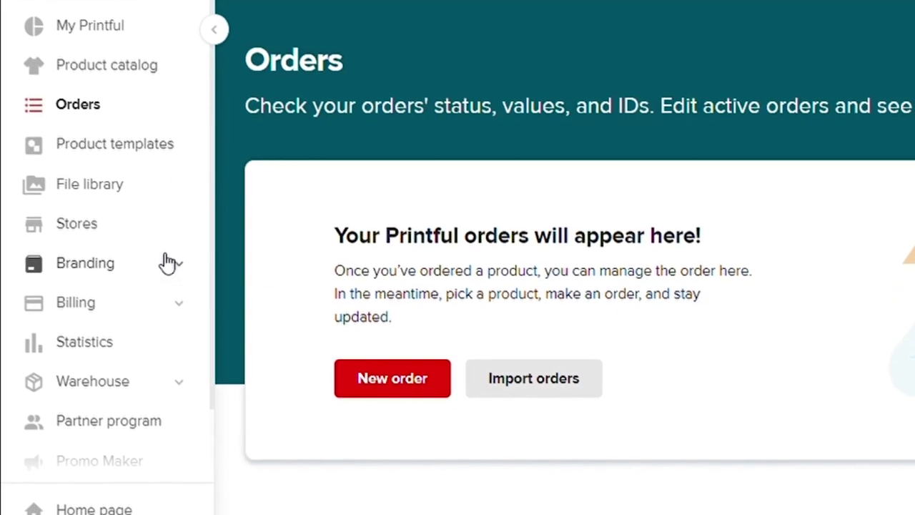
pyautogui.click(204, 144)
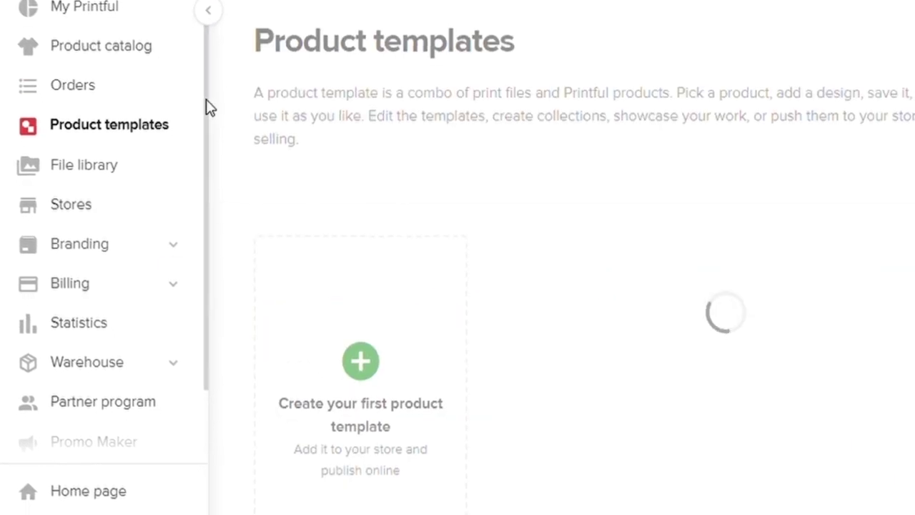
pyautogui.scroll(-1, 207, 106)
pyautogui.scroll(-1, 205, 186)
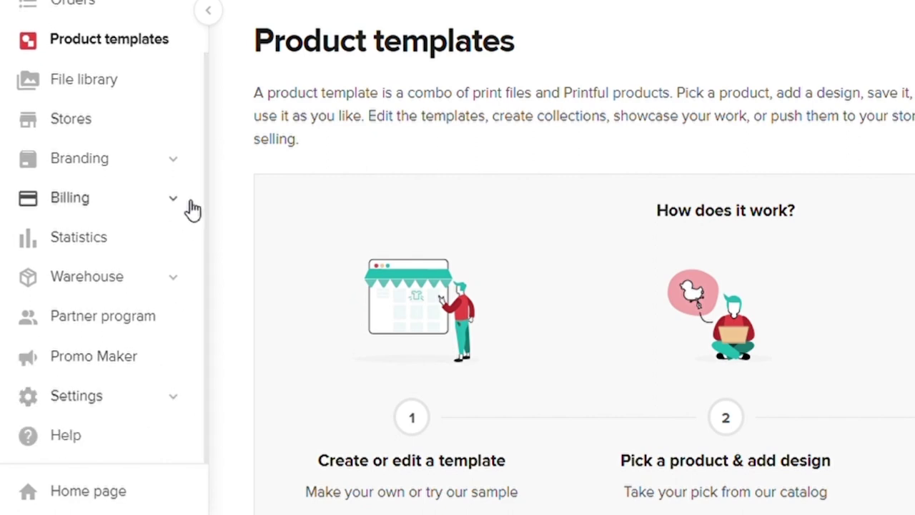
# View the Stores section of the account settings and dismiss the notice about default selling preferences.
pyautogui.click(172, 405)
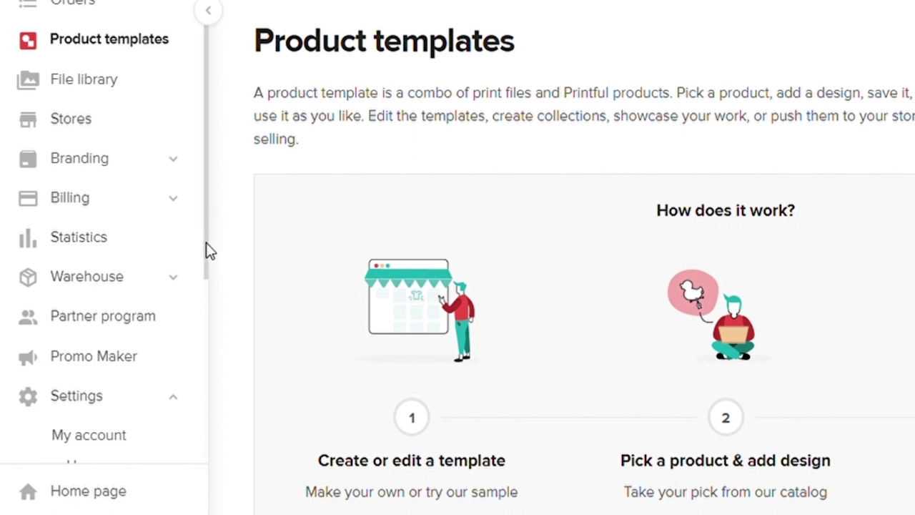
pyautogui.moveTo(206, 242); pyautogui.dragTo(206, 406)
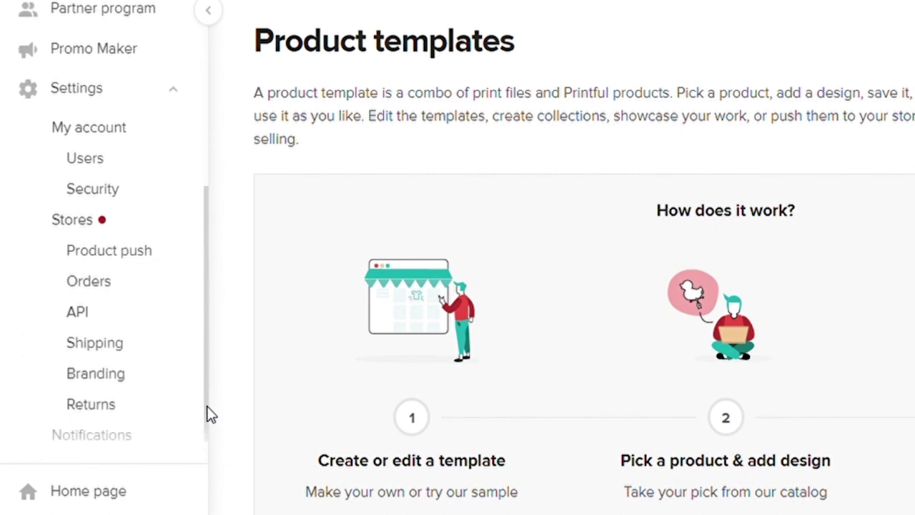
pyautogui.click(118, 226)
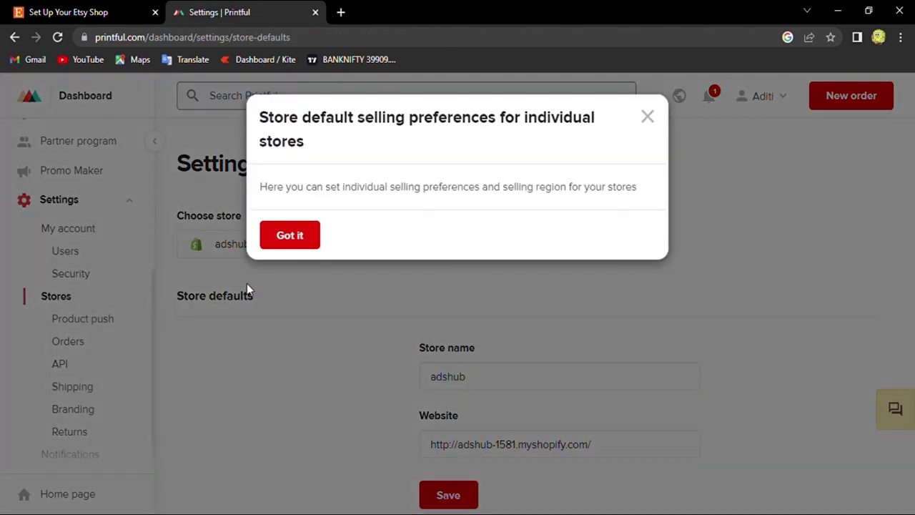
pyautogui.click(292, 241)
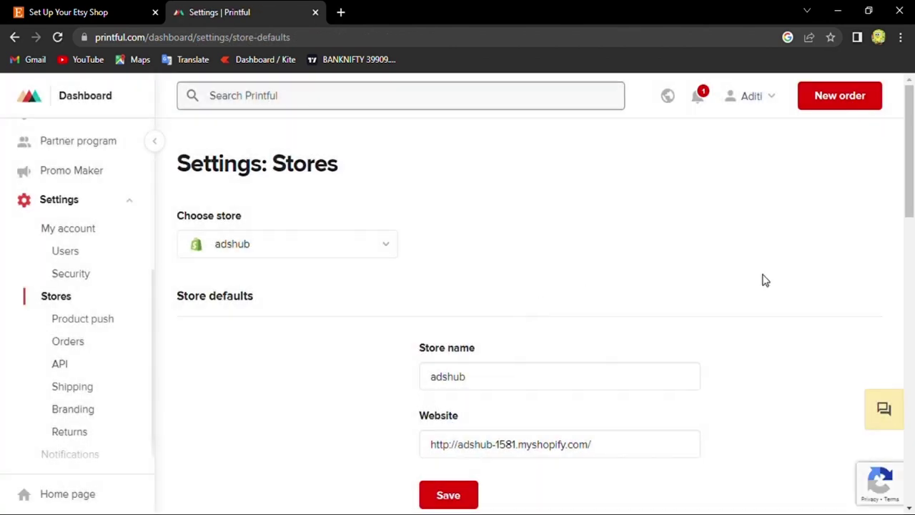
pyautogui.moveTo(911, 180); pyautogui.dragTo(912, 125)
# Go to the dashboard's main Stores page and start creating a new store by choosing an ecommerce platform.
pyautogui.moveTo(155, 305); pyautogui.dragTo(151, 173)
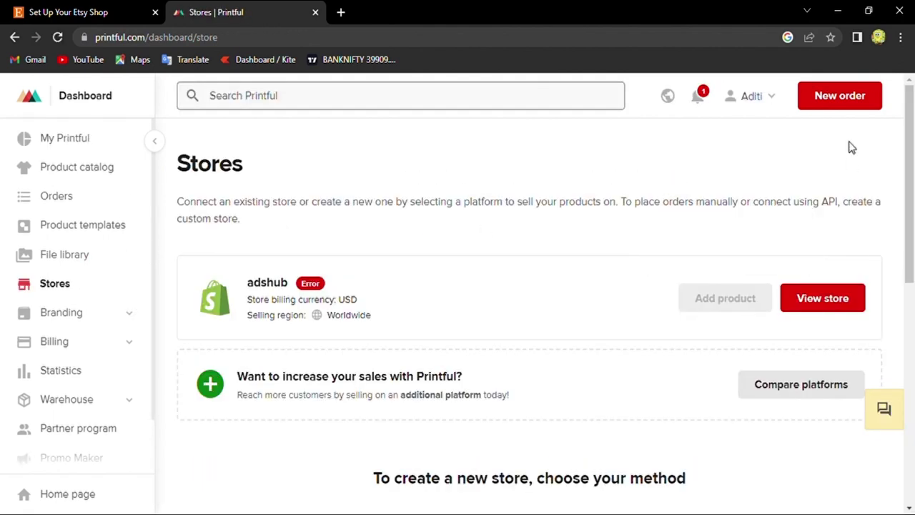
pyautogui.moveTo(911, 147); pyautogui.dragTo(904, 305)
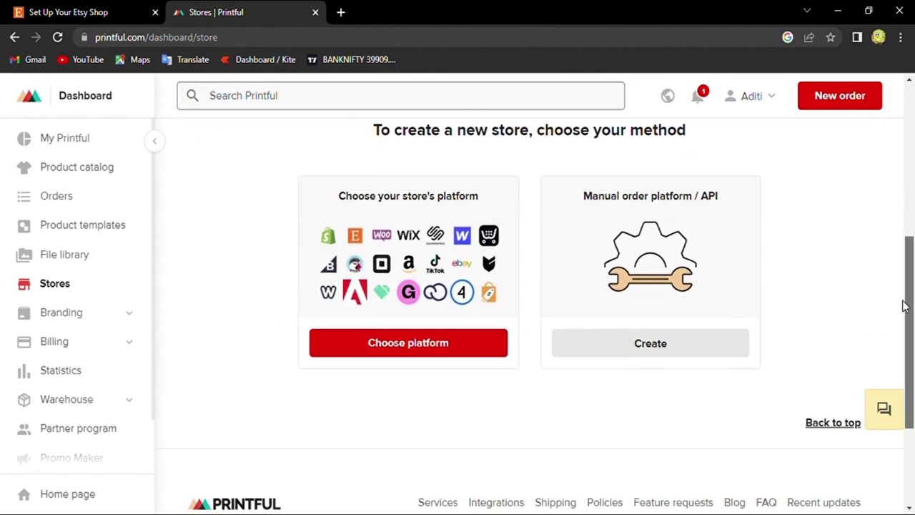
pyautogui.click(453, 345)
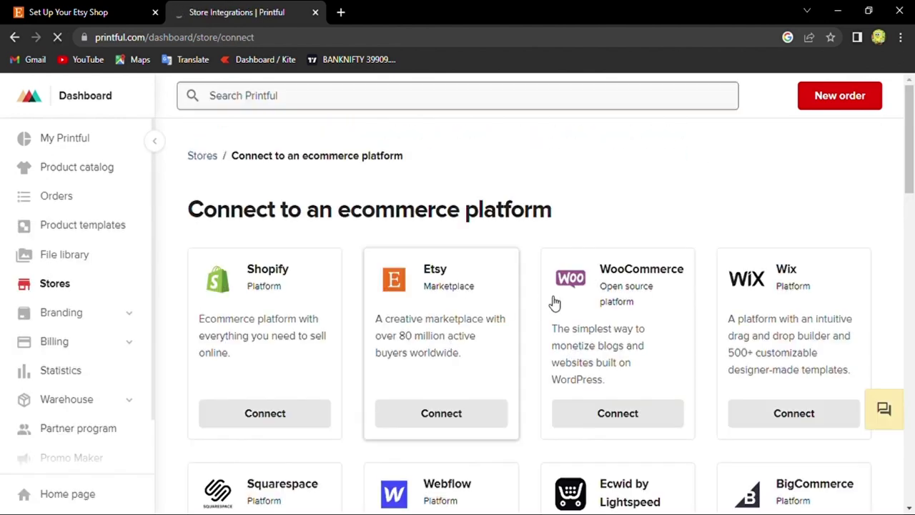
# Choose Etsy as the ecommerce platform and start connecting the Etsy store to Printful.
pyautogui.click(463, 422)
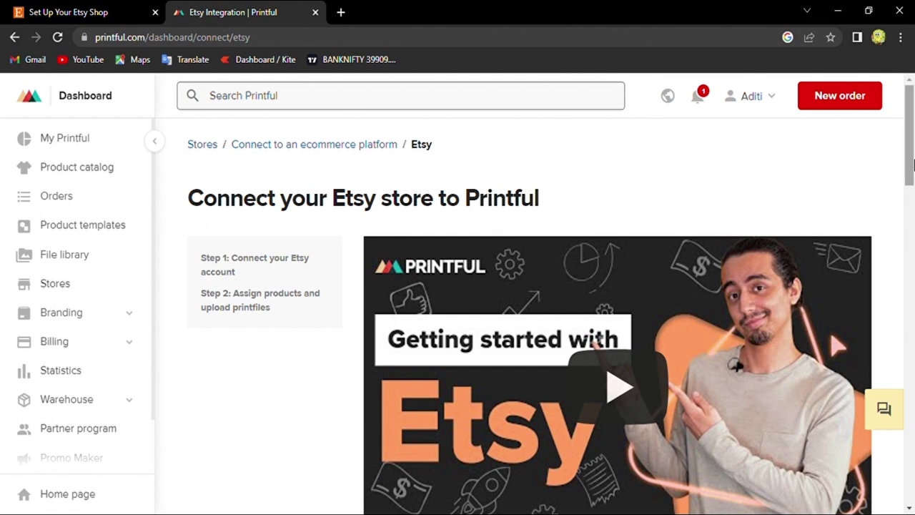
pyautogui.moveTo(910, 174); pyautogui.dragTo(911, 279)
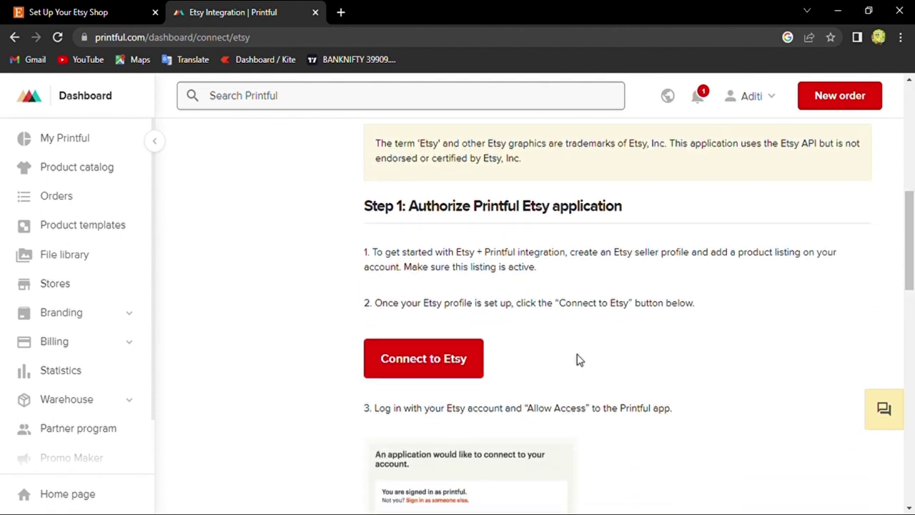
pyautogui.click(454, 358)
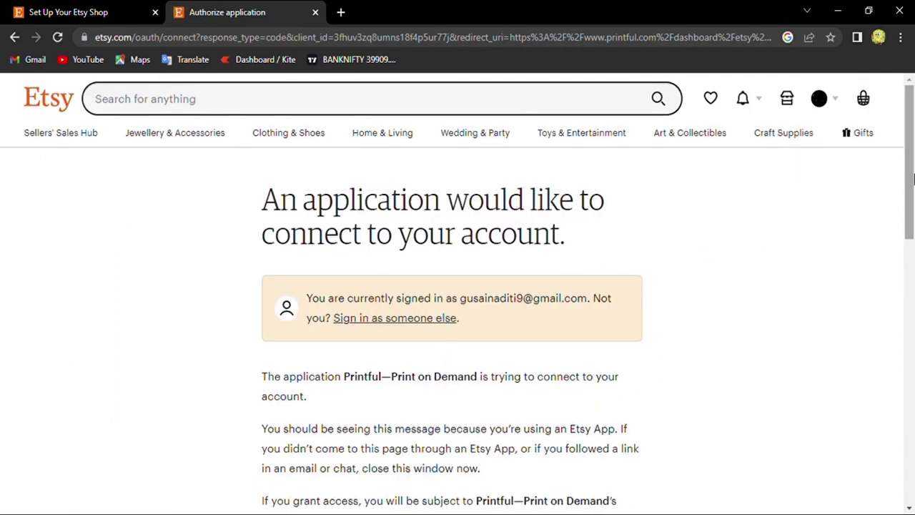
# Grant the Printful application access to the Etsy account and continue with the existing Printful account.
pyautogui.scroll(-1, 912, 198)
pyautogui.moveTo(912, 198); pyautogui.dragTo(912, 392)
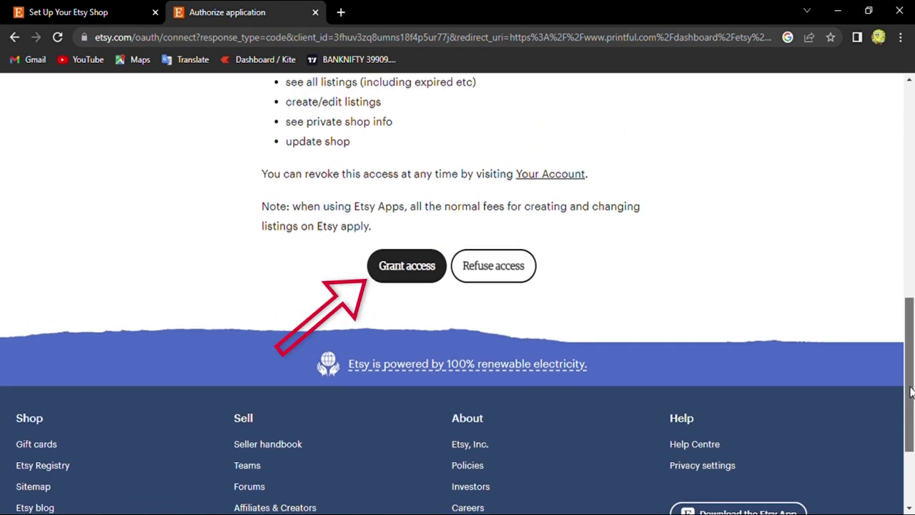
pyautogui.click(422, 280)
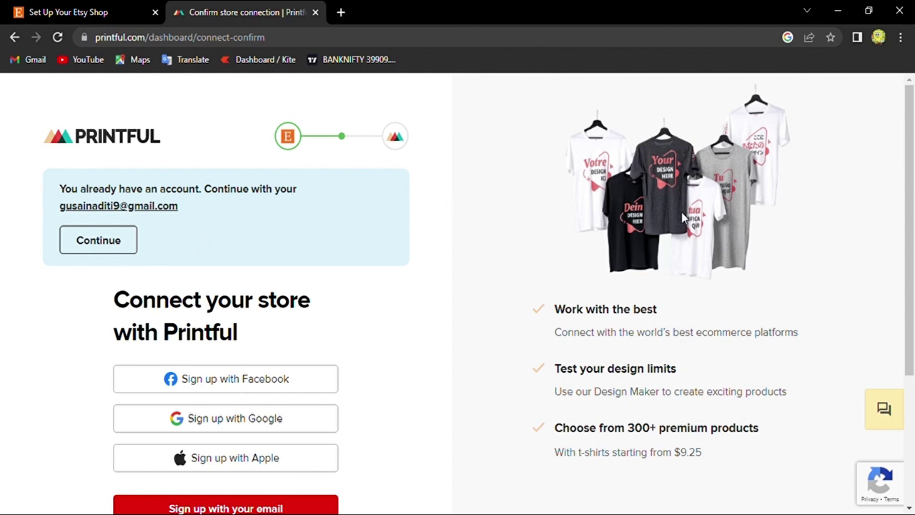
pyautogui.scroll(-2, 786, 196)
pyautogui.scroll(1, 715, 206)
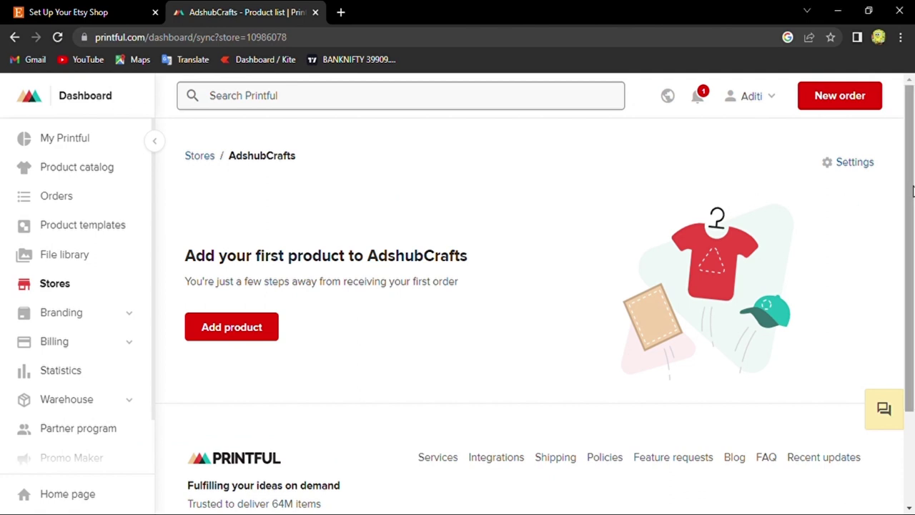
# Open the Stores section of the account settings and choose the AdshubCrafts Etsy store.
pyautogui.moveTo(912, 190)
pyautogui.mouseDown()
pyautogui.moveTo(911, 210)
pyautogui.moveTo(905, 178)
pyautogui.mouseUp()
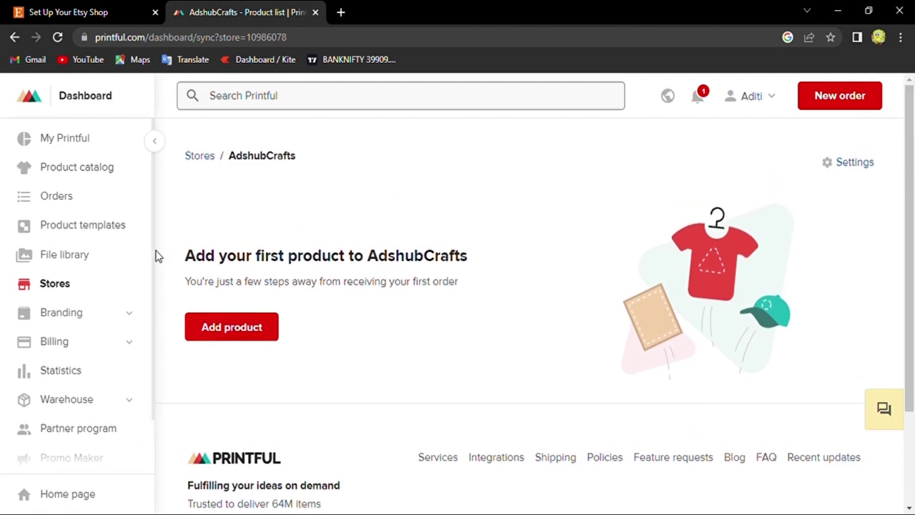
pyautogui.scroll(-1, 154, 254)
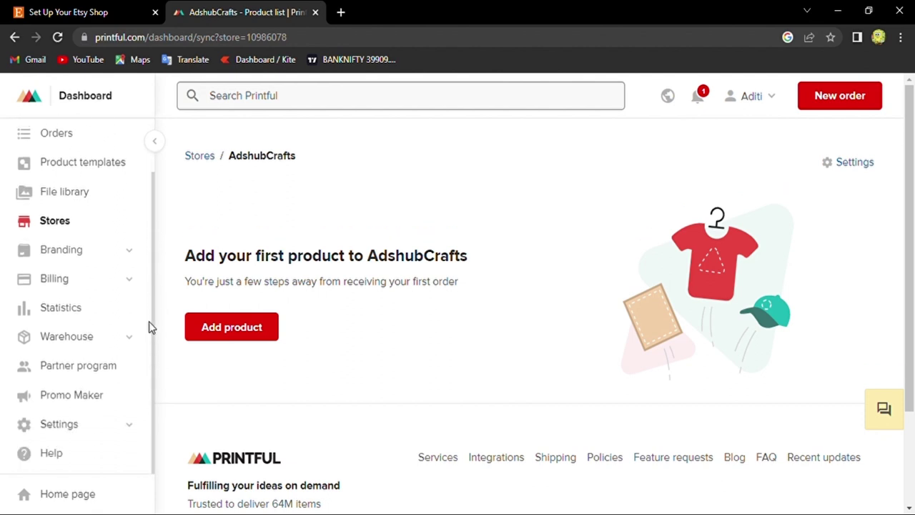
pyautogui.click(127, 428)
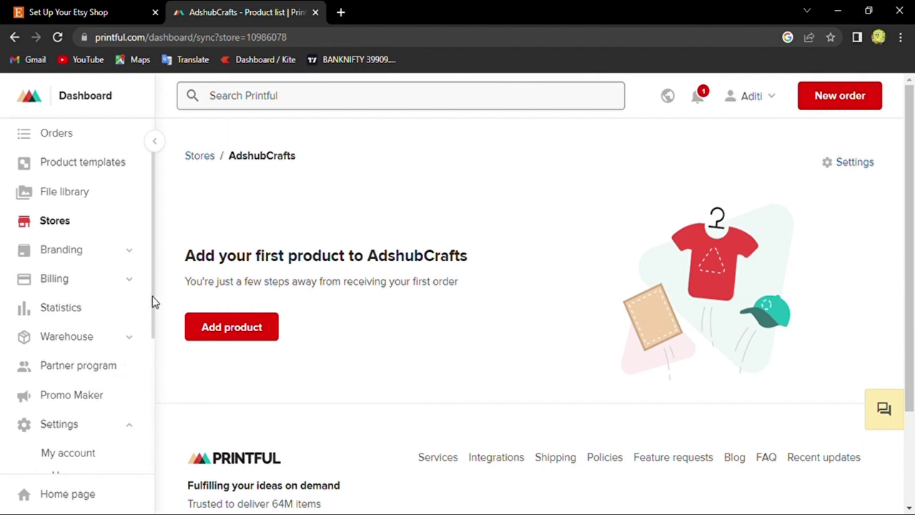
pyautogui.moveTo(152, 302); pyautogui.dragTo(151, 404)
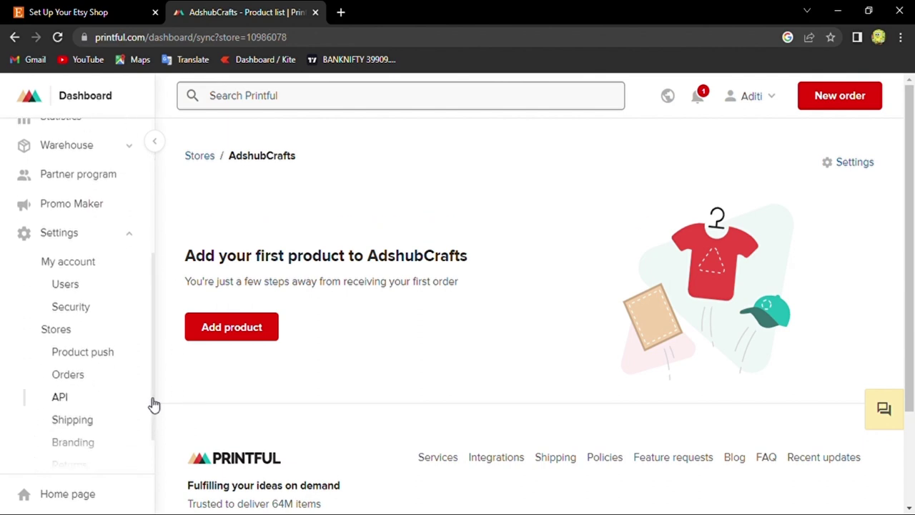
pyautogui.click(89, 333)
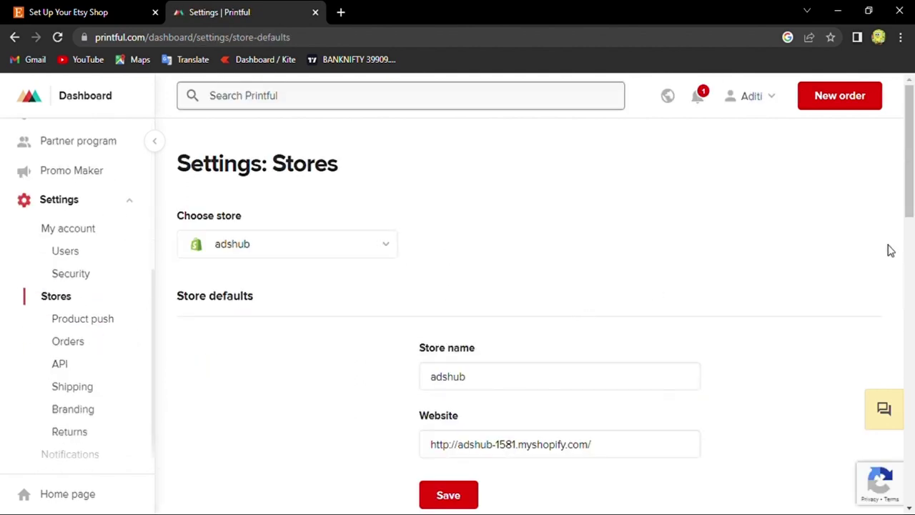
pyautogui.moveTo(909, 251); pyautogui.dragTo(909, 179)
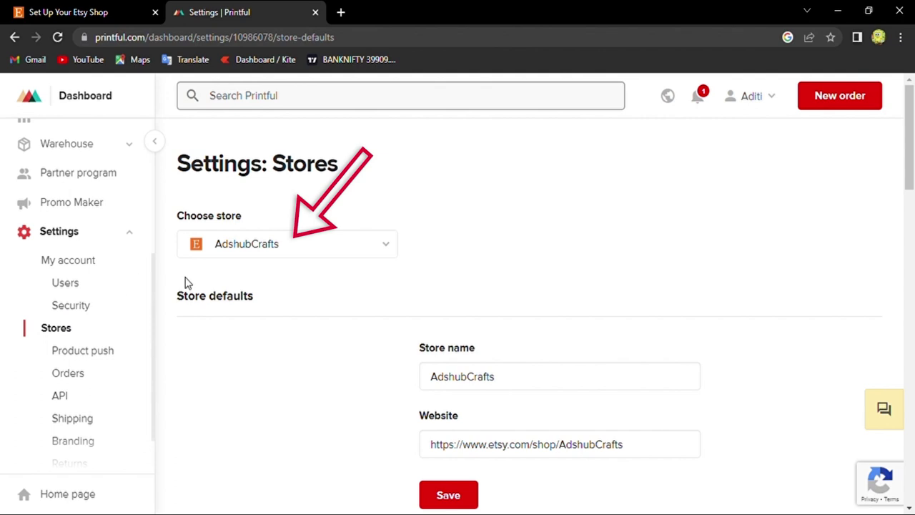
pyautogui.click(296, 252)
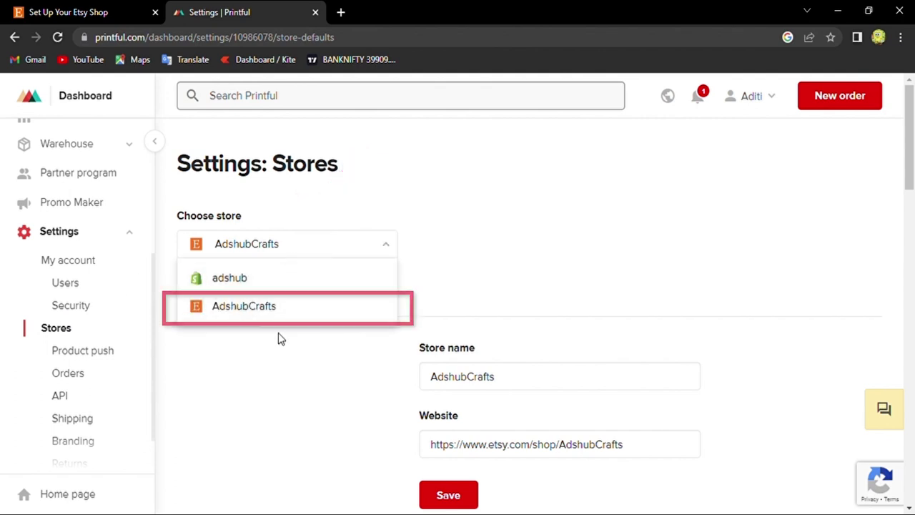
pyautogui.click(278, 313)
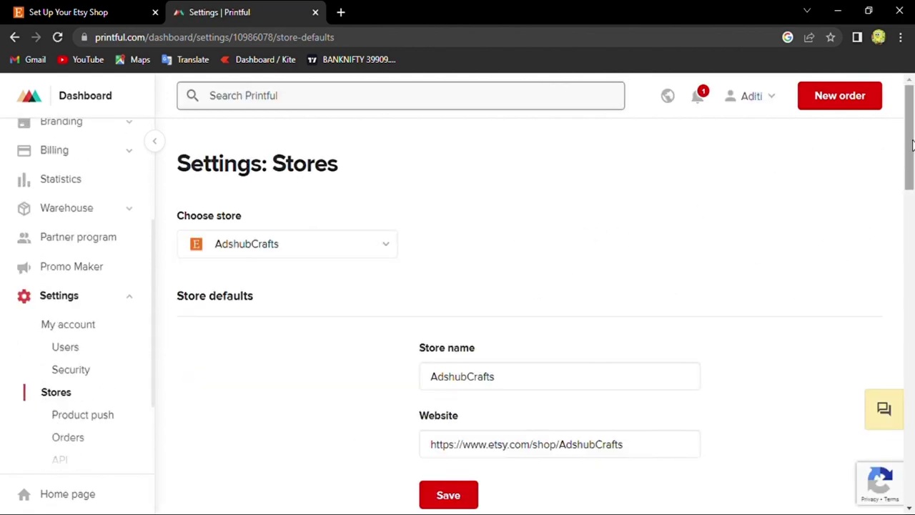
# Go to My Printful and open the Men's Fitted Long Sleeve Shirt | Next Level 3601 from the suggested products.
pyautogui.moveTo(908, 138)
pyautogui.mouseDown()
pyautogui.moveTo(912, 390)
pyautogui.moveTo(155, 275)
pyautogui.moveTo(161, 175)
pyautogui.moveTo(153, 190)
pyautogui.moveTo(153, 180)
pyautogui.mouseUp()
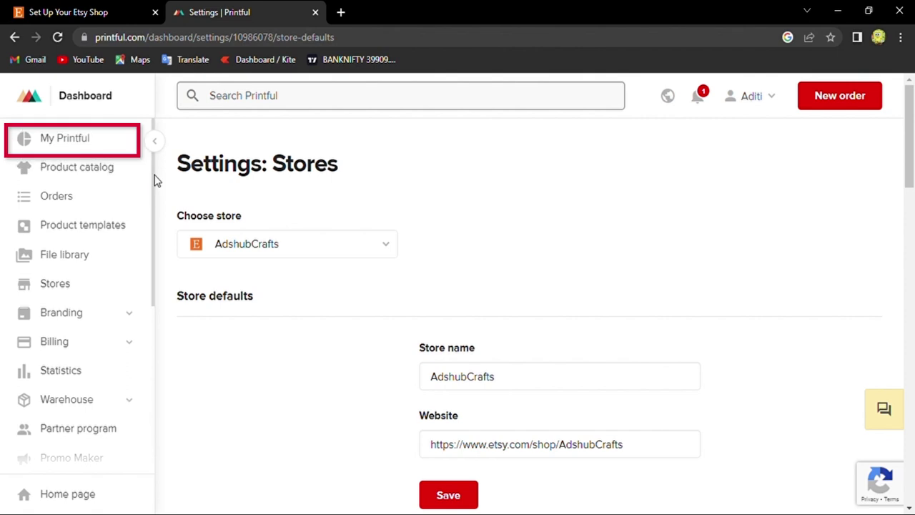
pyautogui.click(110, 143)
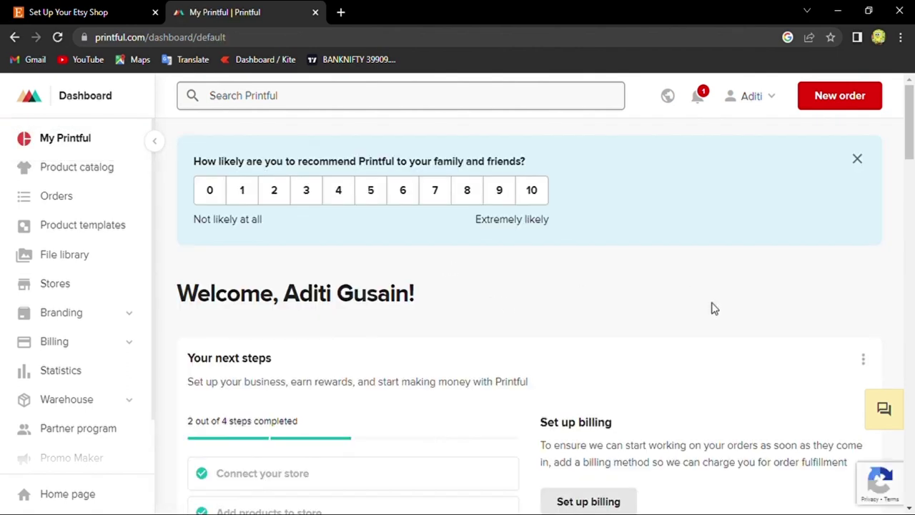
pyautogui.moveTo(913, 138); pyautogui.dragTo(912, 188)
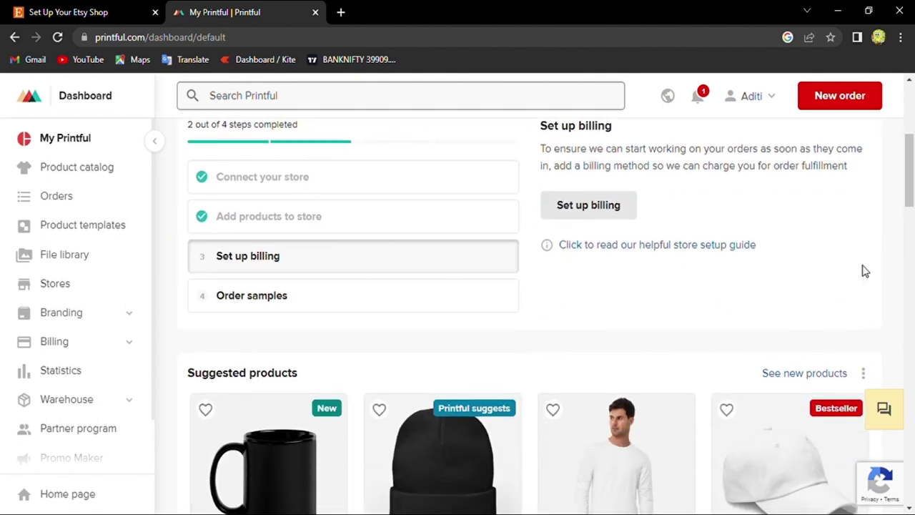
pyautogui.scroll(-4, 913, 182)
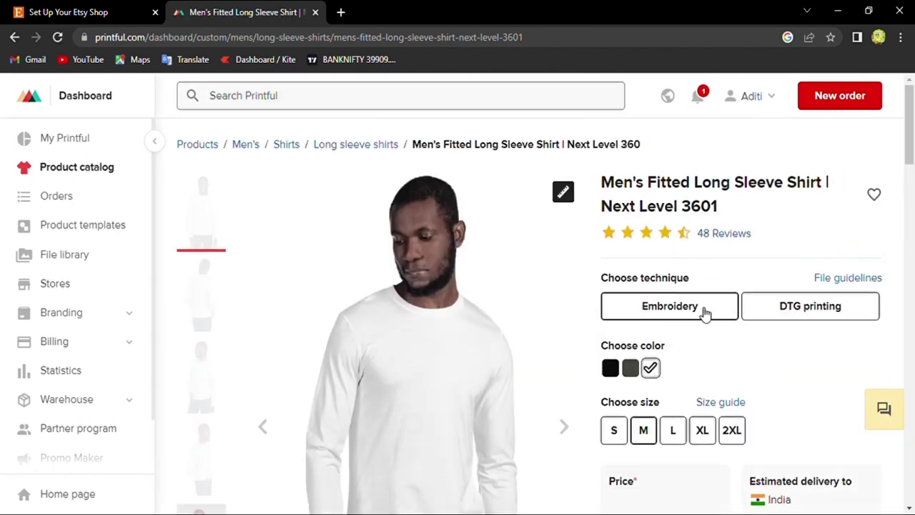
pyautogui.moveTo(910, 127); pyautogui.dragTo(910, 177)
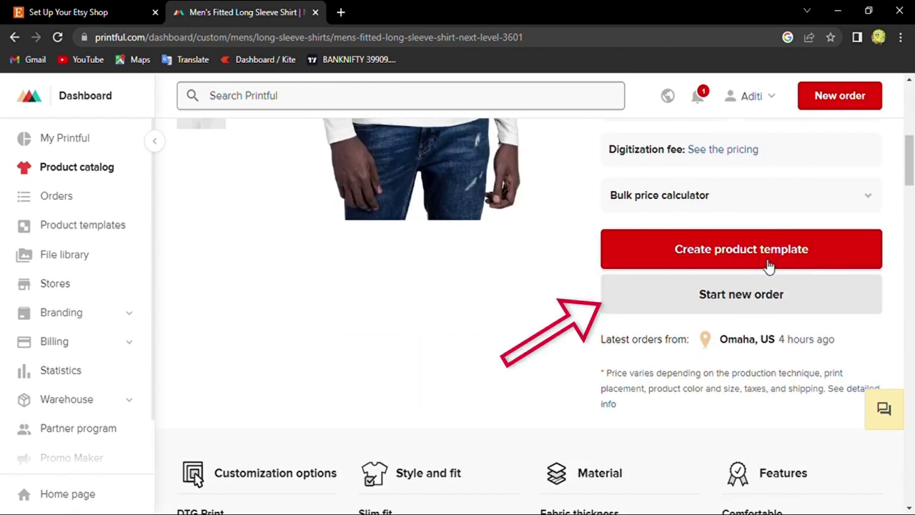
pyautogui.click(757, 302)
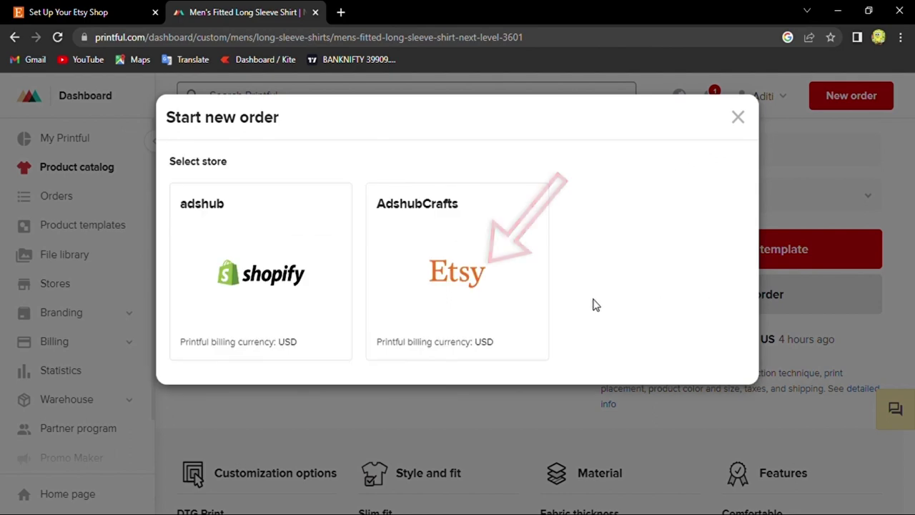
pyautogui.click(453, 288)
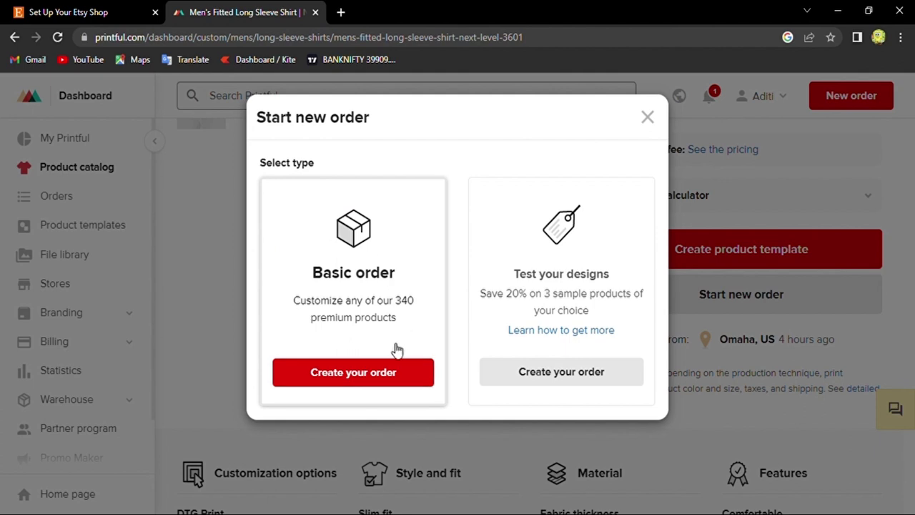
pyautogui.click(647, 118)
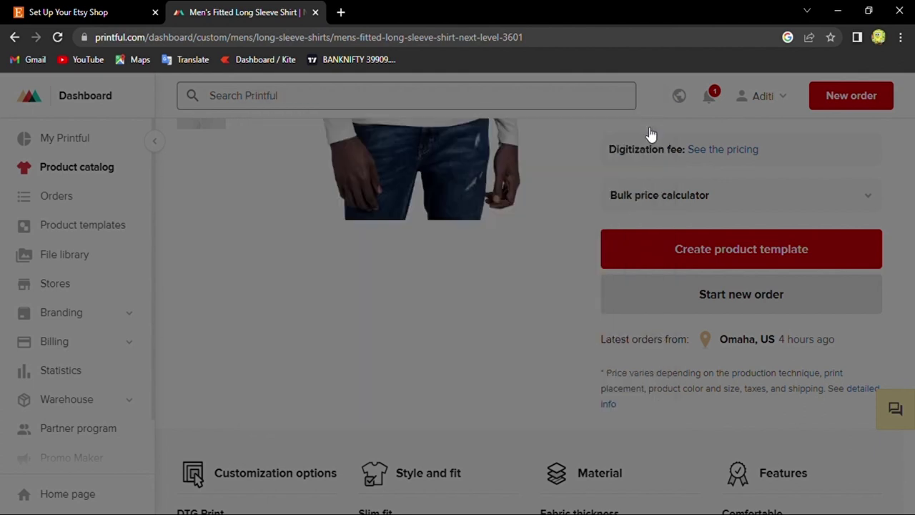
# Start a product template for the long sleeve shirt and dismiss the Design Maker introduction.
pyautogui.click(722, 261)
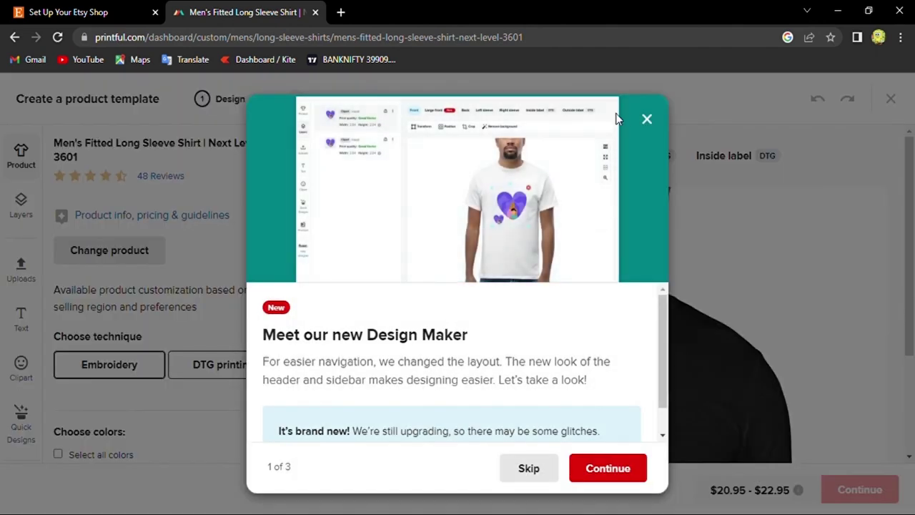
pyautogui.click(647, 120)
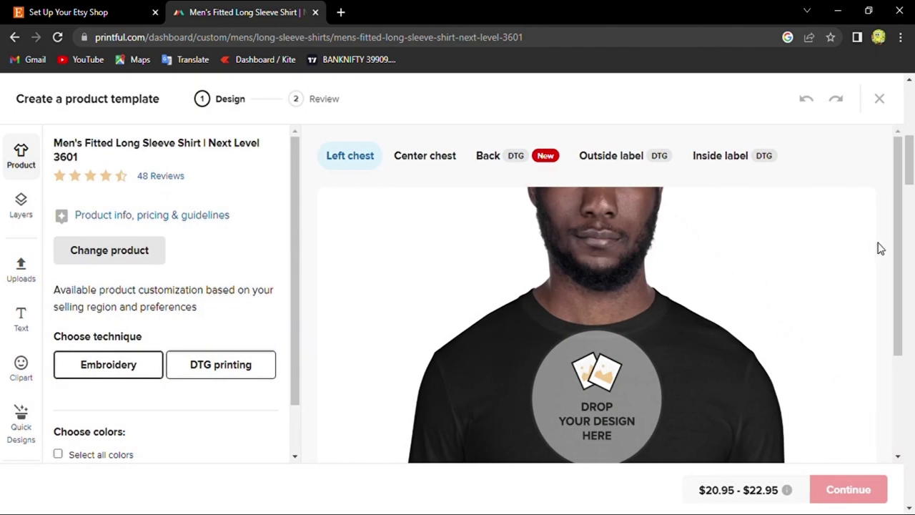
pyautogui.moveTo(899, 245); pyautogui.dragTo(907, 220)
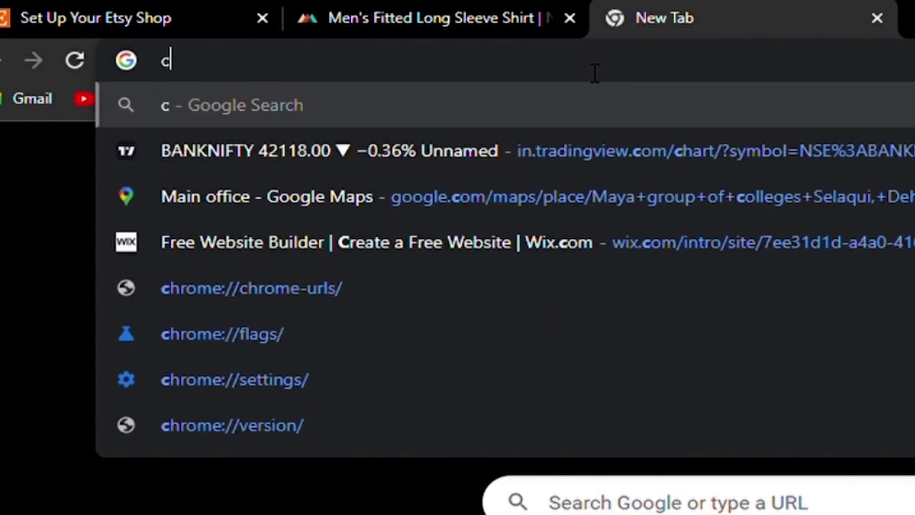
# Search the web for "canva" in a new browser tab and open the Canva home page.
pyautogui.press('Return')
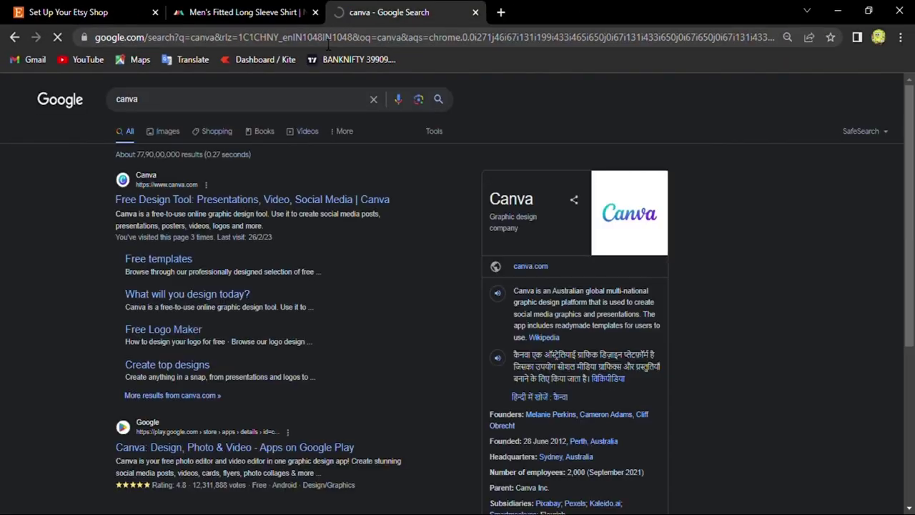
pyautogui.click(231, 202)
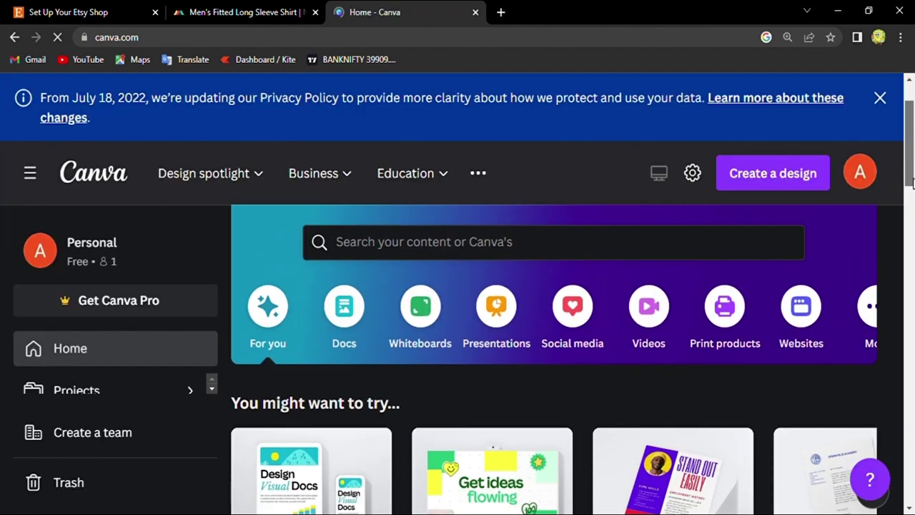
pyautogui.moveTo(909, 161)
pyautogui.mouseDown()
pyautogui.moveTo(909, 223)
pyautogui.moveTo(909, 161)
pyautogui.mouseUp()
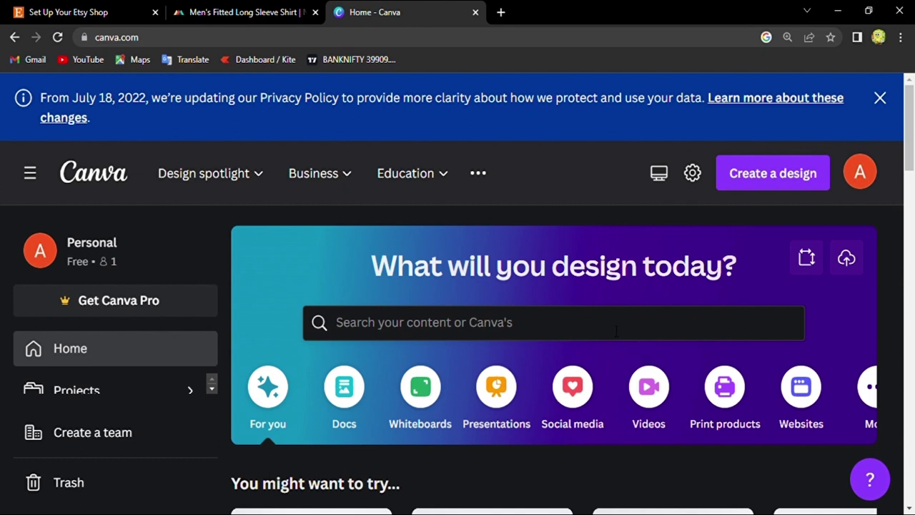
# Create a new custom-size Canva design measuring 500 × 500 px.
pyautogui.click(806, 263)
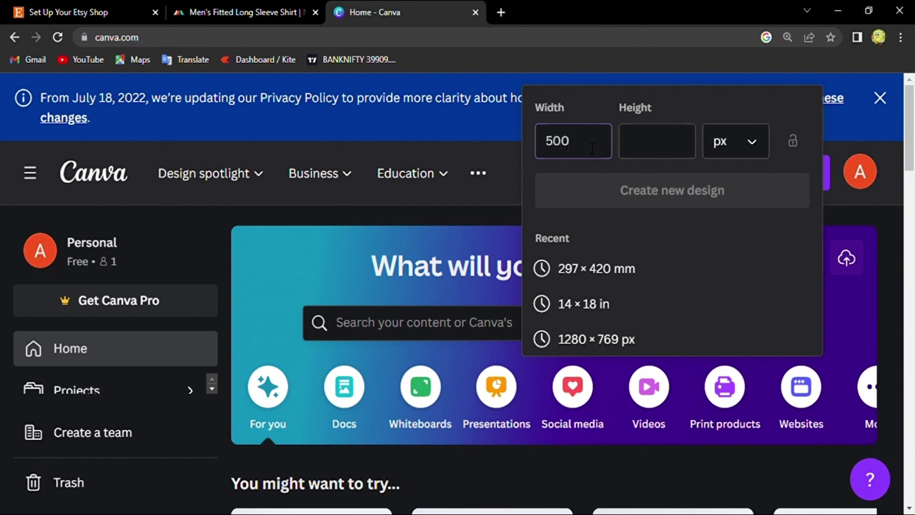
pyautogui.click(649, 144)
pyautogui.write('5')
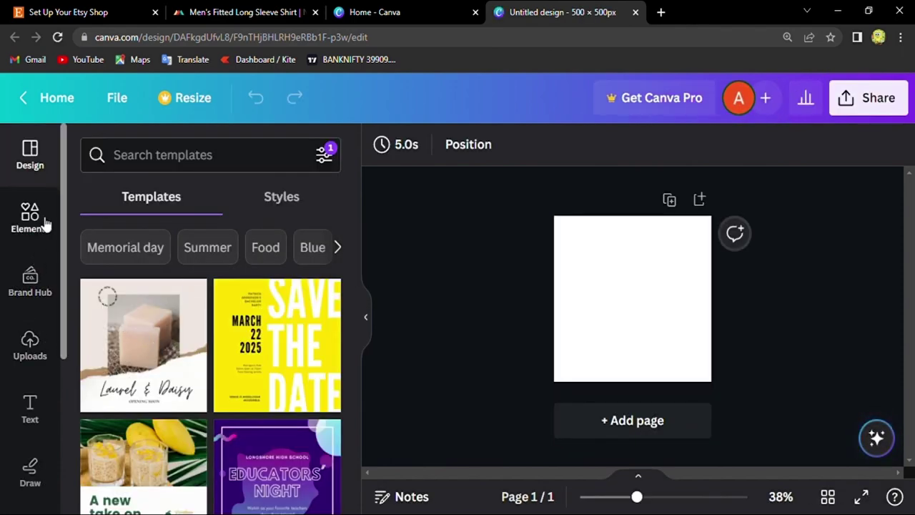
# Add the candles graphic and the row-of-hearts graphic from the recently used elements to the blank page.
pyautogui.click(29, 217)
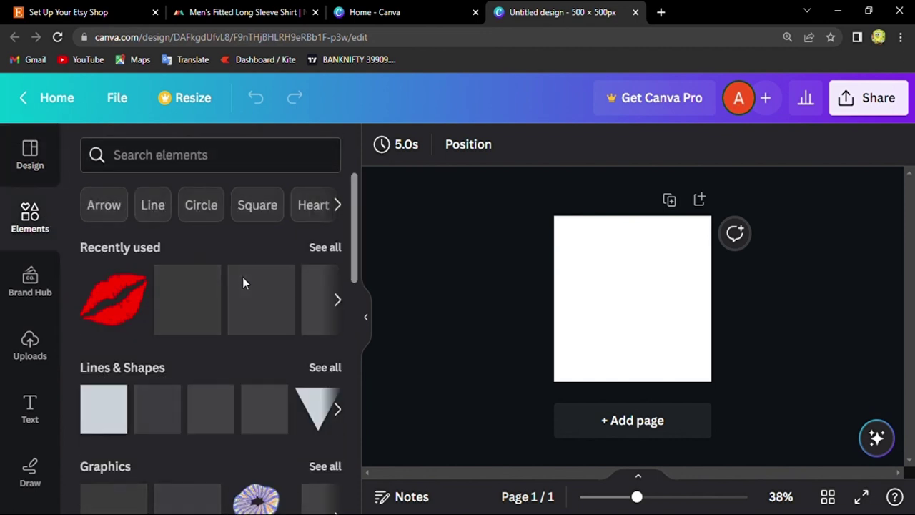
pyautogui.click(203, 329)
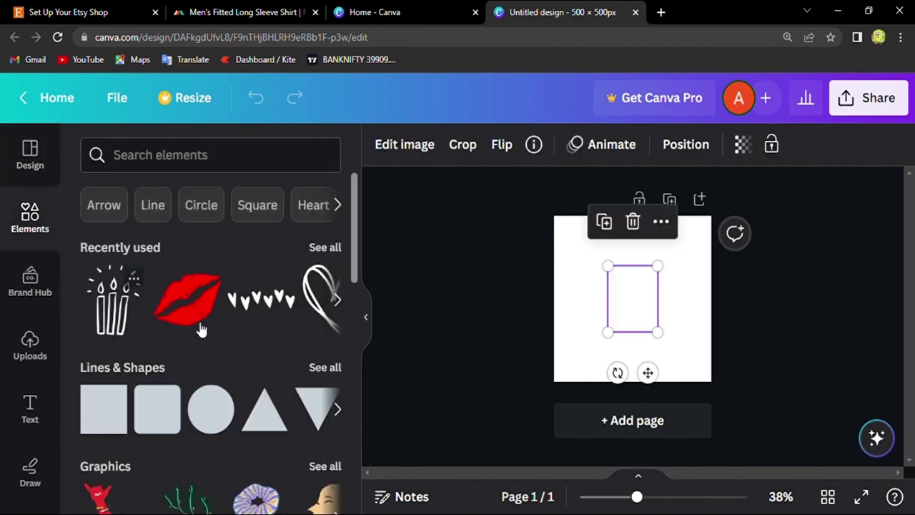
pyautogui.click(262, 300)
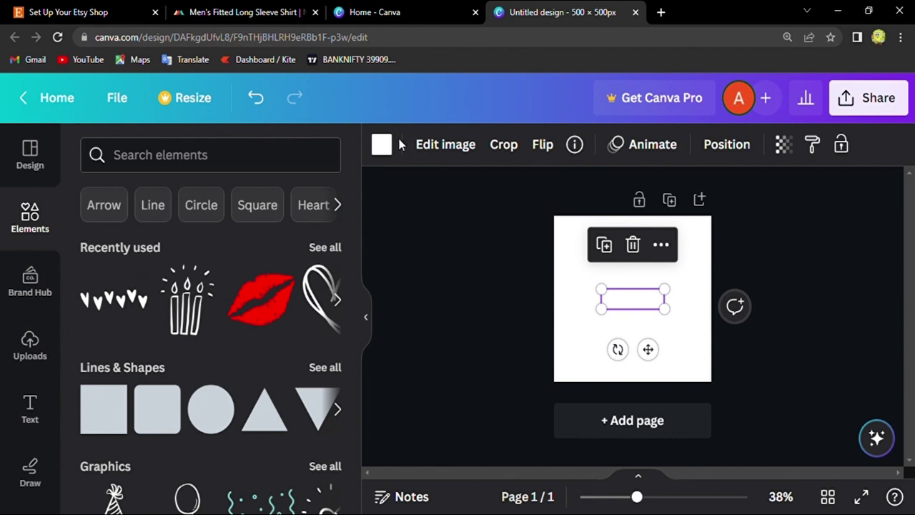
# Recolor the row of hearts to black (#000000) and select the candles graphic.
pyautogui.click(382, 144)
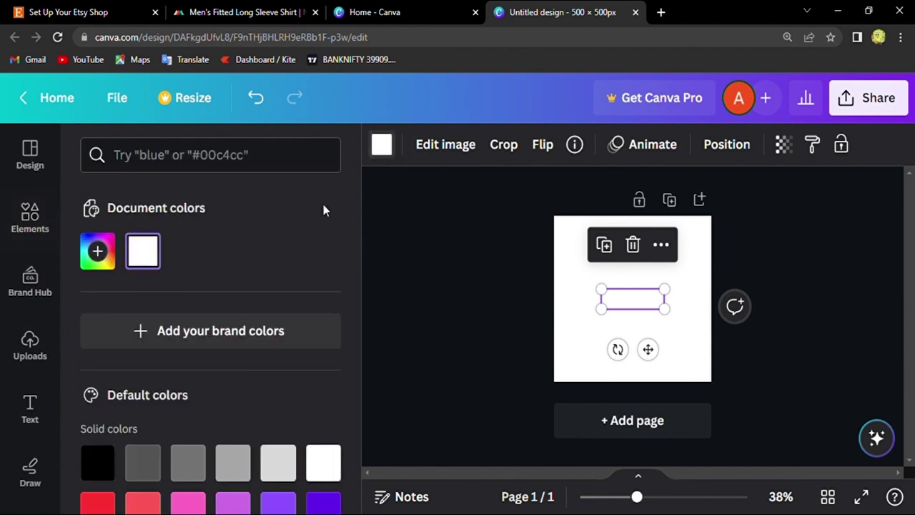
pyautogui.click(99, 463)
pyautogui.click(641, 281)
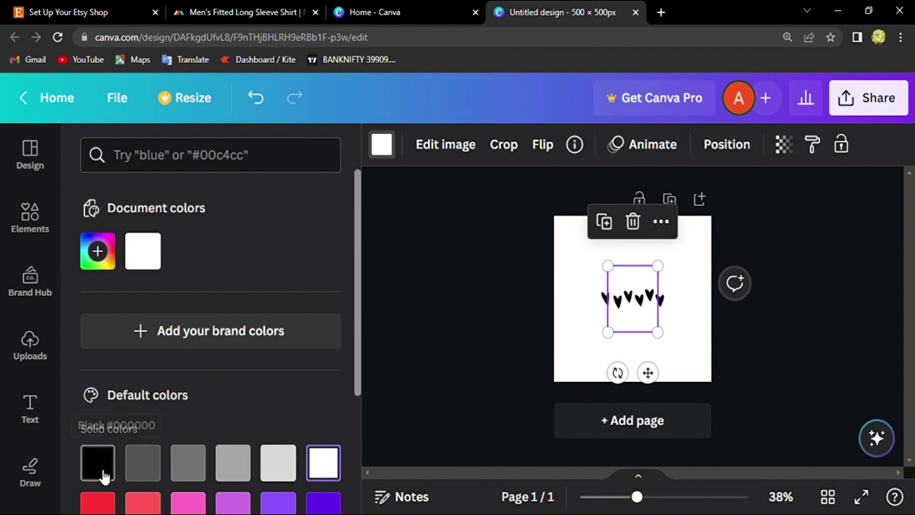
# Recolor the candles graphic to black (#000000), move it above the row of hearts, and shift the hearts slightly left.
pyautogui.click(101, 471)
pyautogui.rightClick(634, 325)
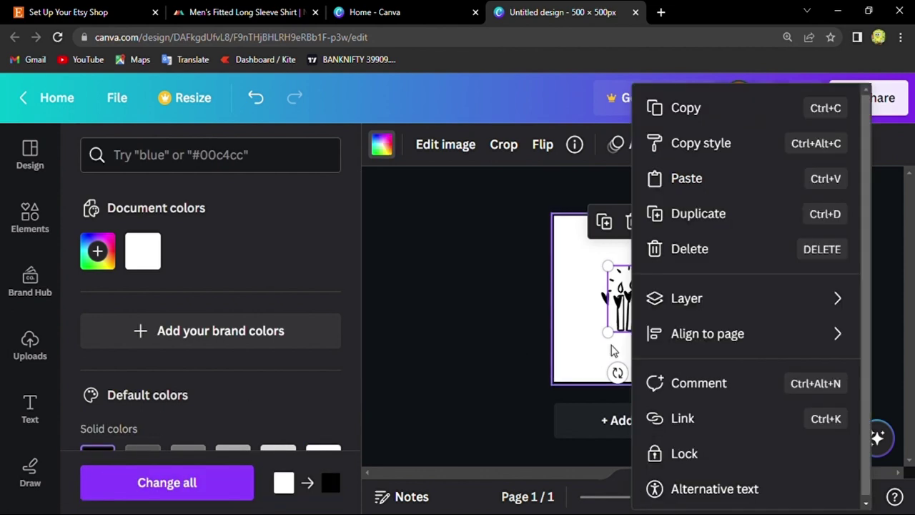
pyautogui.click(577, 320)
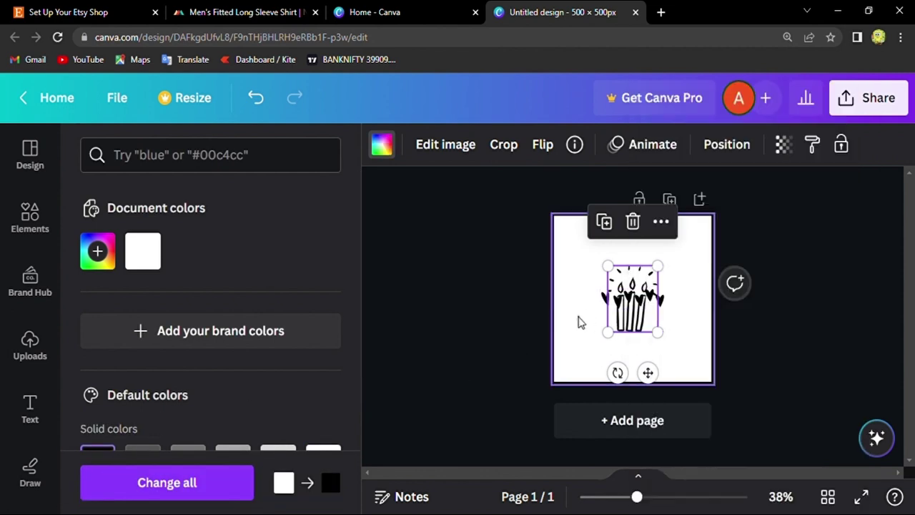
pyautogui.click(644, 303)
pyautogui.moveTo(637, 290); pyautogui.dragTo(637, 265)
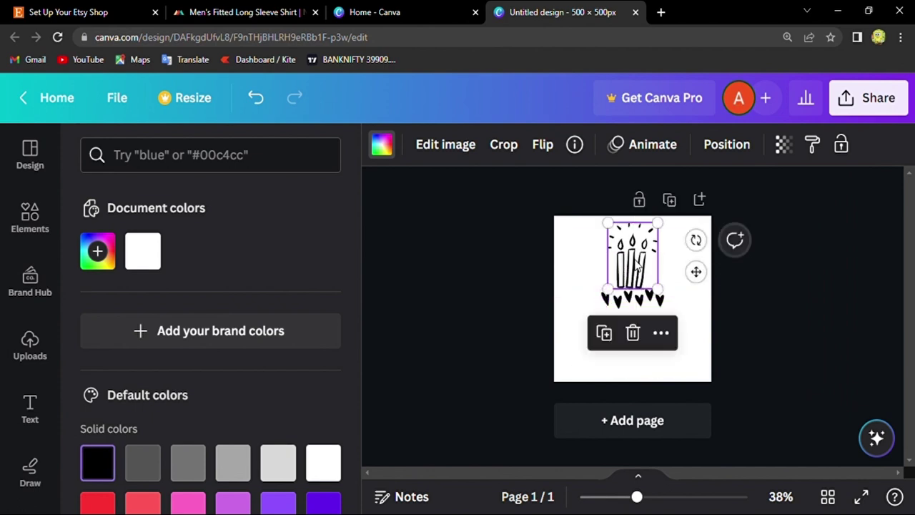
pyautogui.click(645, 305)
pyautogui.moveTo(645, 305); pyautogui.dragTo(638, 305)
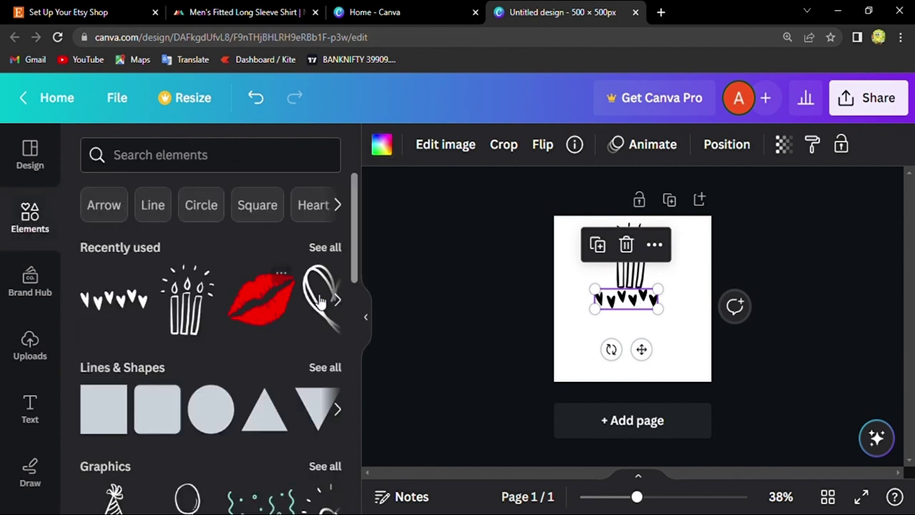
# Add the hand-drawn heart outline, shrink it and place it left of the candles, and slightly enlarge the row of hearts.
pyautogui.click(321, 300)
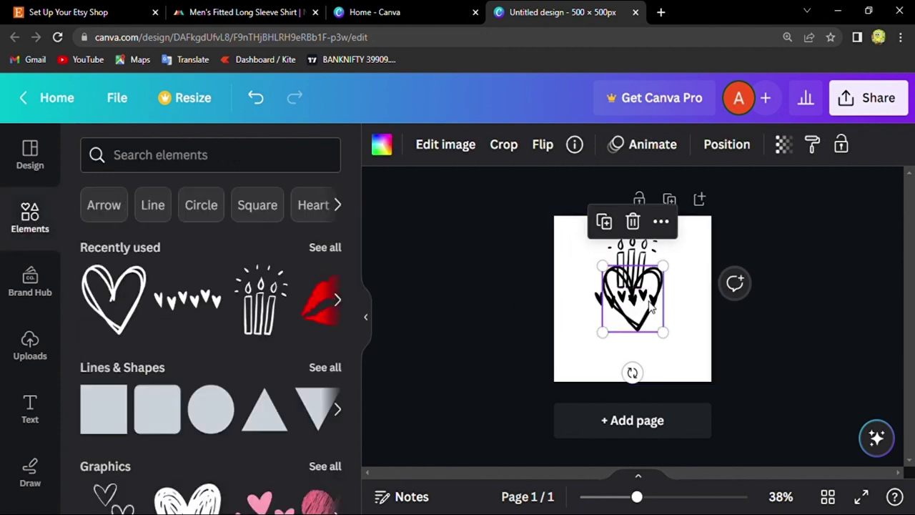
pyautogui.moveTo(641, 327); pyautogui.dragTo(592, 265)
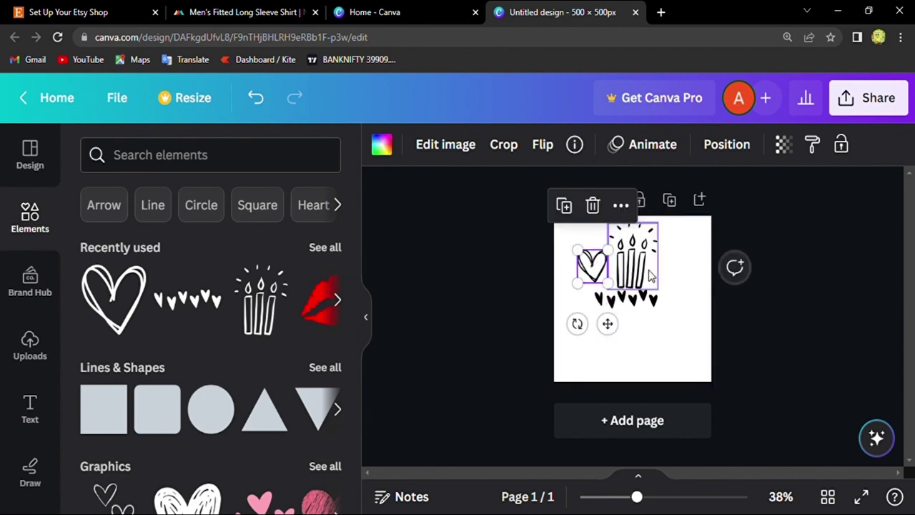
pyautogui.click(641, 304)
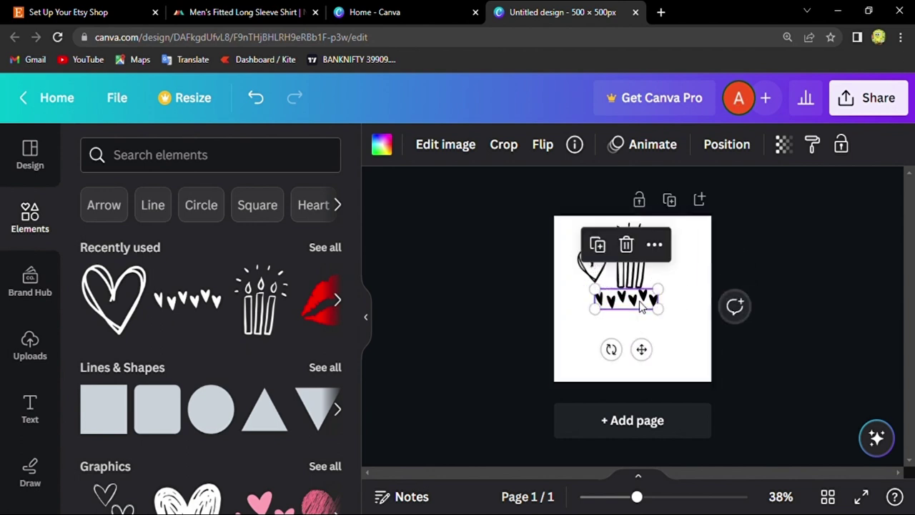
pyautogui.moveTo(658, 309); pyautogui.dragTo(674, 327)
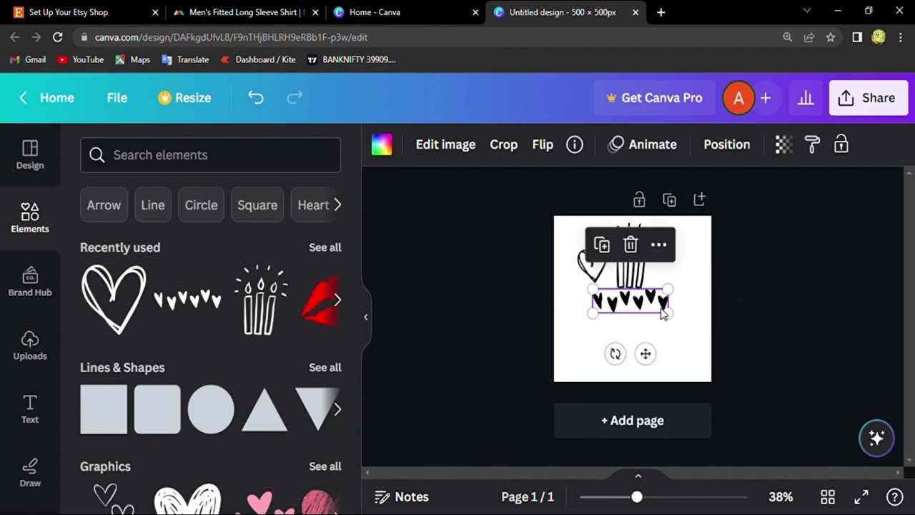
pyautogui.hotkey('ctrl', 'z')
pyautogui.click(754, 264)
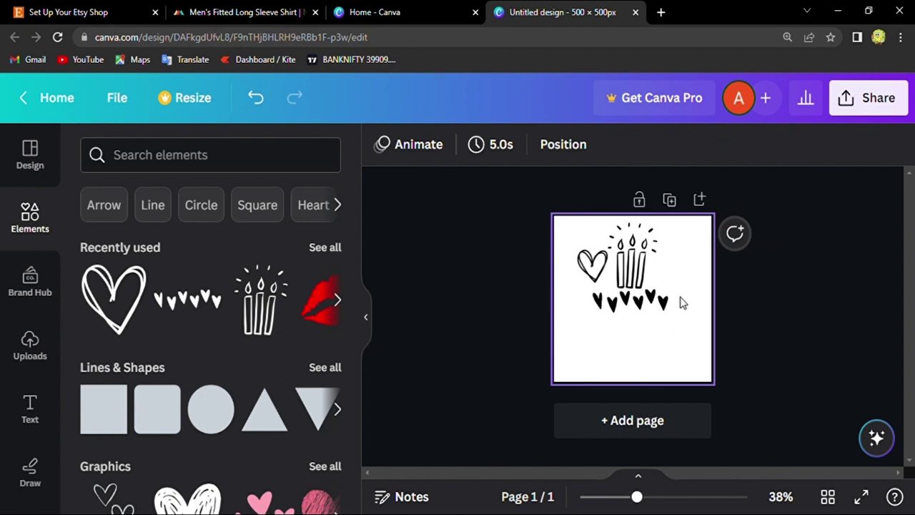
# Download the finished design as a PNG at 500 × 500 px.
pyautogui.click(892, 97)
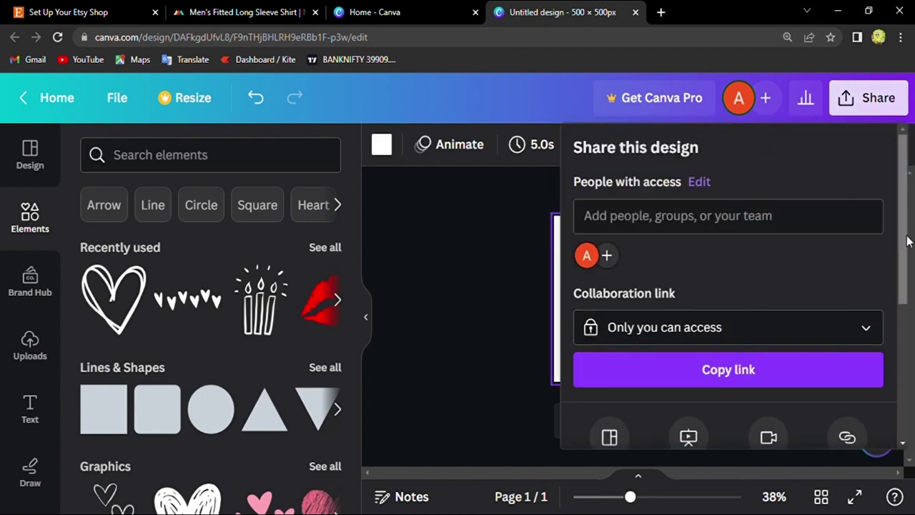
pyautogui.scroll(-3, 906, 242)
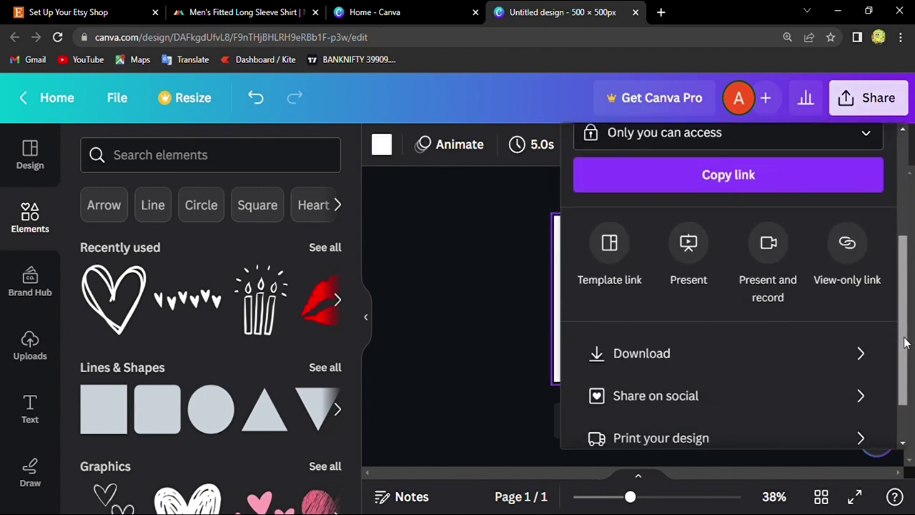
pyautogui.click(780, 340)
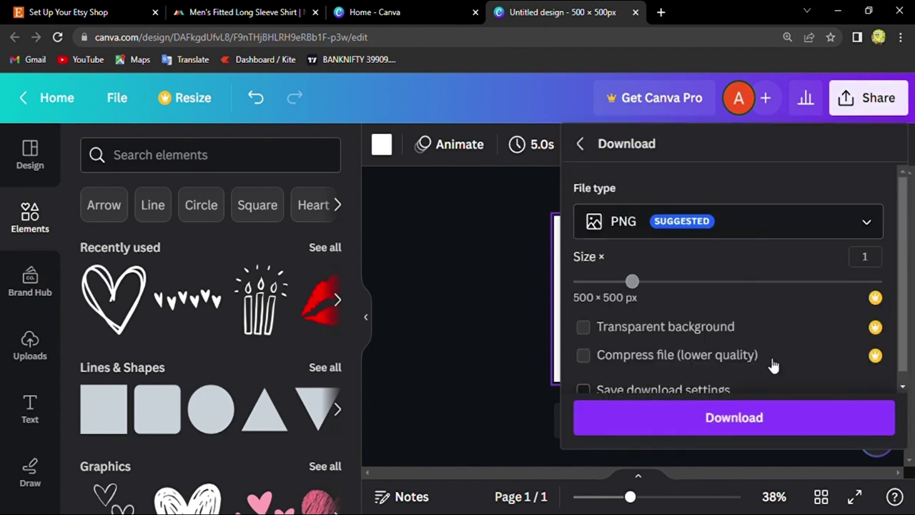
pyautogui.scroll(-1, 772, 365)
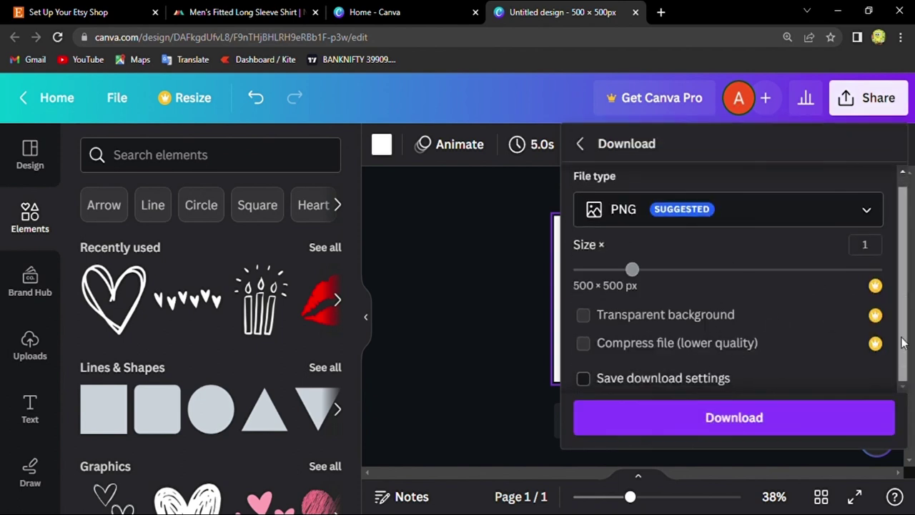
pyautogui.click(768, 436)
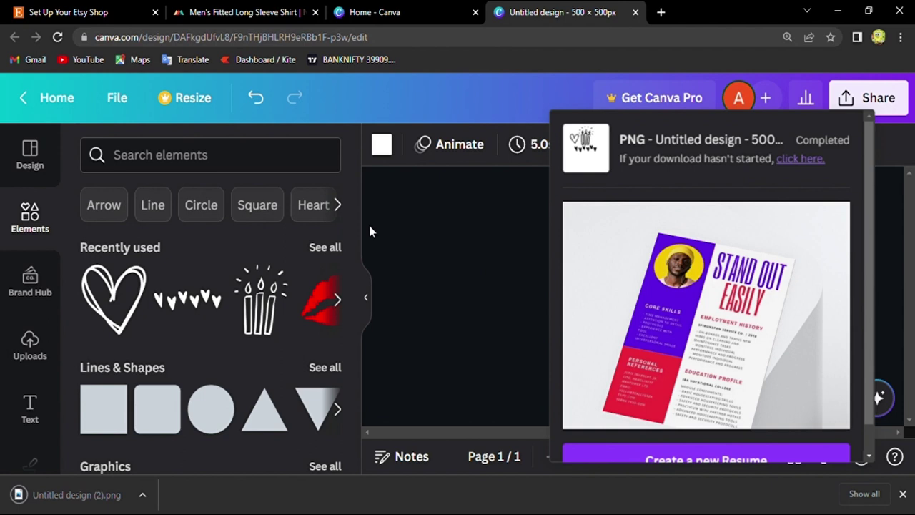
# Switch to Printful, accept the upload conditions, and upload Untitled design (2).png to the store's file library.
pyautogui.click(270, 7)
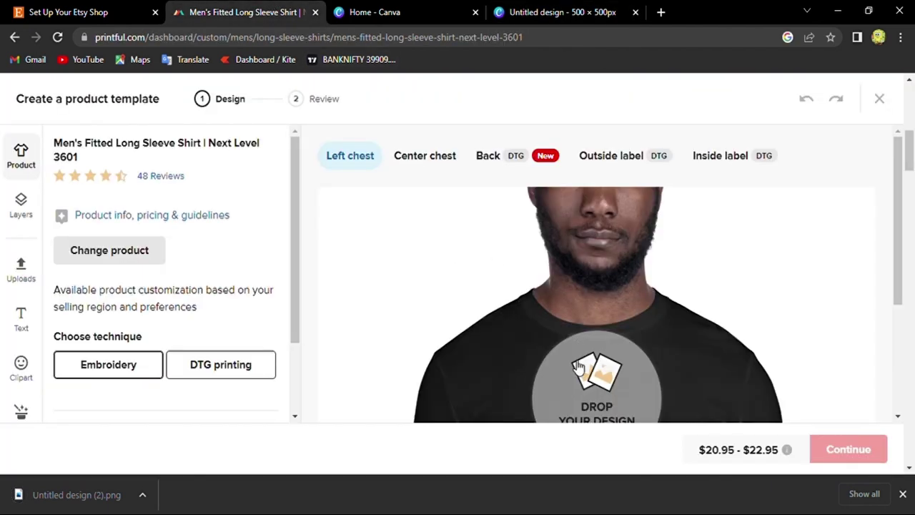
pyautogui.click(591, 394)
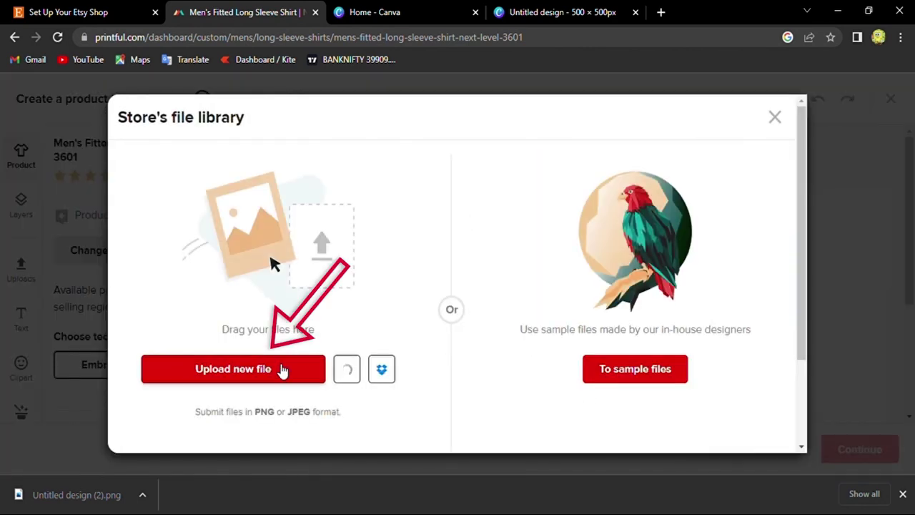
pyautogui.click(283, 369)
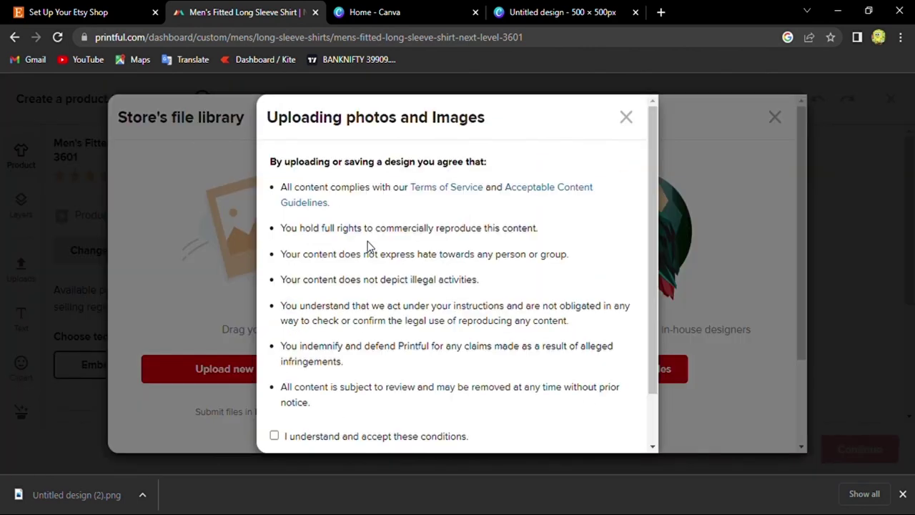
pyautogui.moveTo(653, 257); pyautogui.dragTo(634, 389)
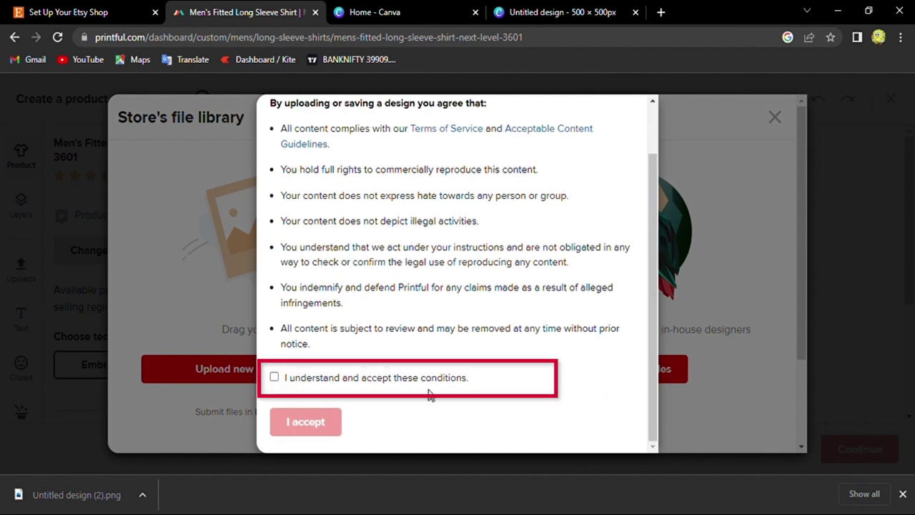
pyautogui.click(275, 376)
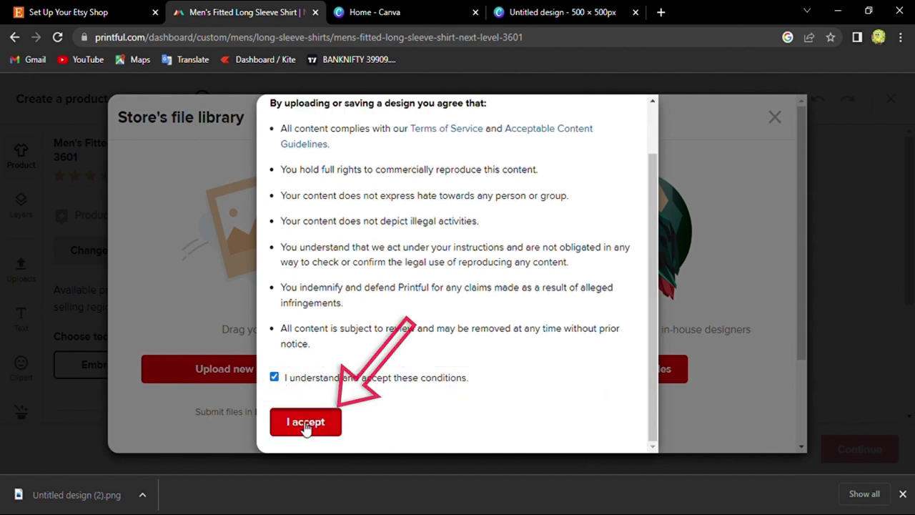
pyautogui.click(305, 424)
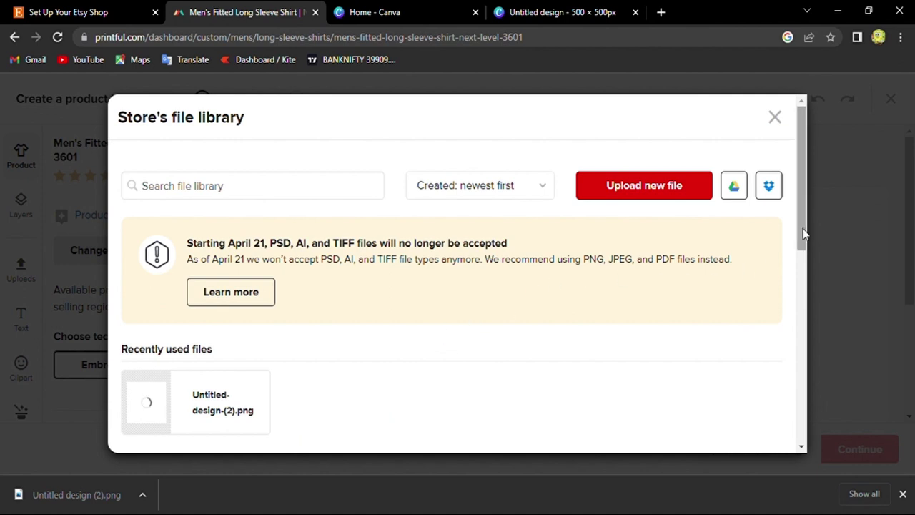
# Apply the uploaded Untitled-design-(2).png to the shirt's left chest and move it slightly upward.
pyautogui.moveTo(803, 228); pyautogui.dragTo(803, 303)
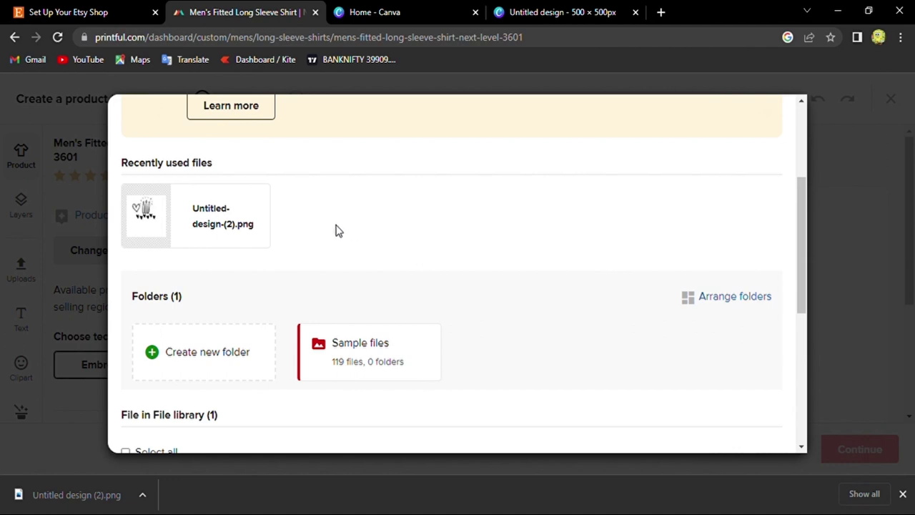
pyautogui.moveTo(183, 235)
pyautogui.click(179, 231)
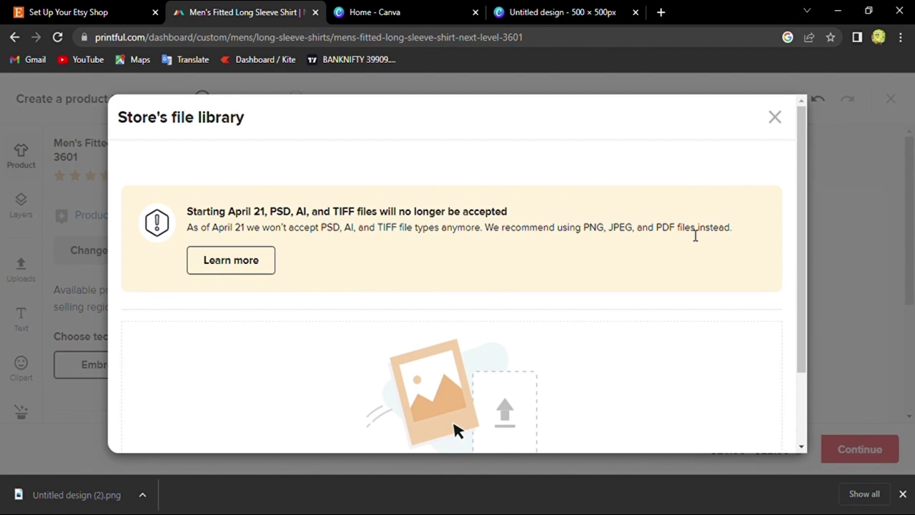
pyautogui.click(775, 118)
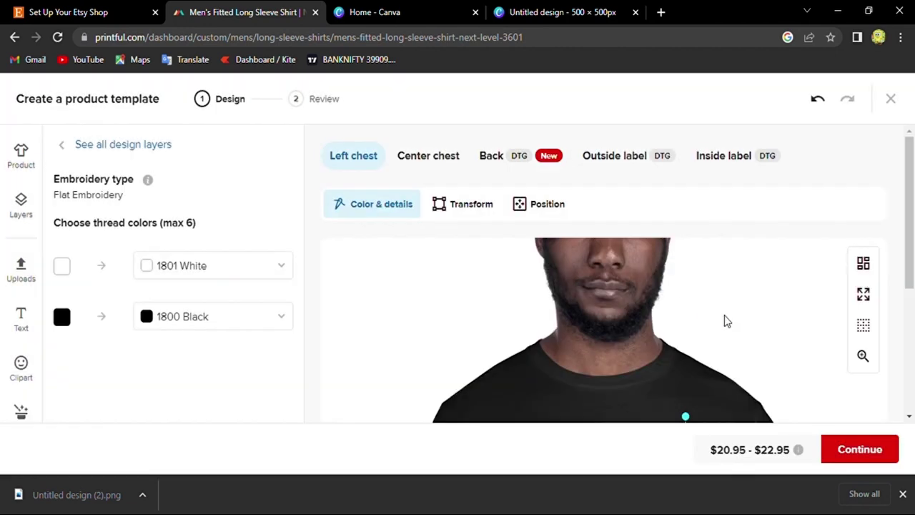
pyautogui.scroll(-3, 913, 241)
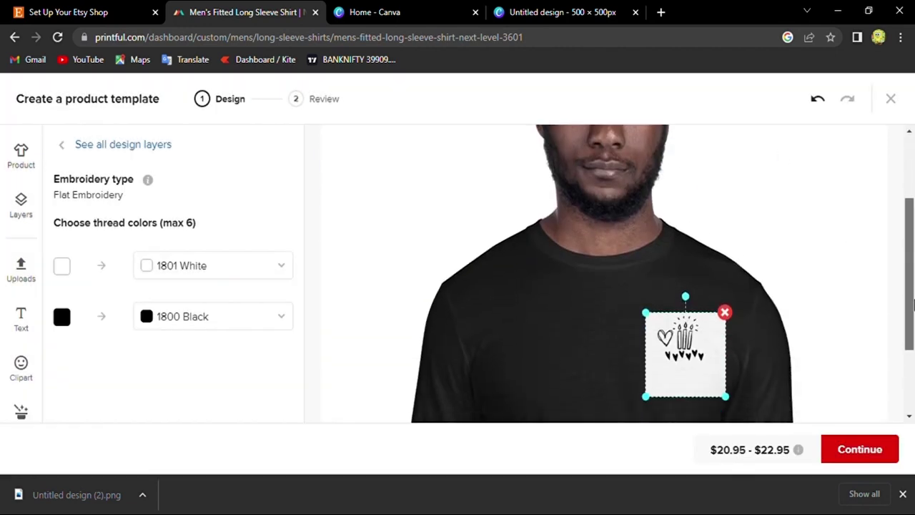
pyautogui.moveTo(664, 303)
pyautogui.mouseDown()
pyautogui.moveTo(627, 337)
pyautogui.moveTo(664, 320)
pyautogui.mouseUp()
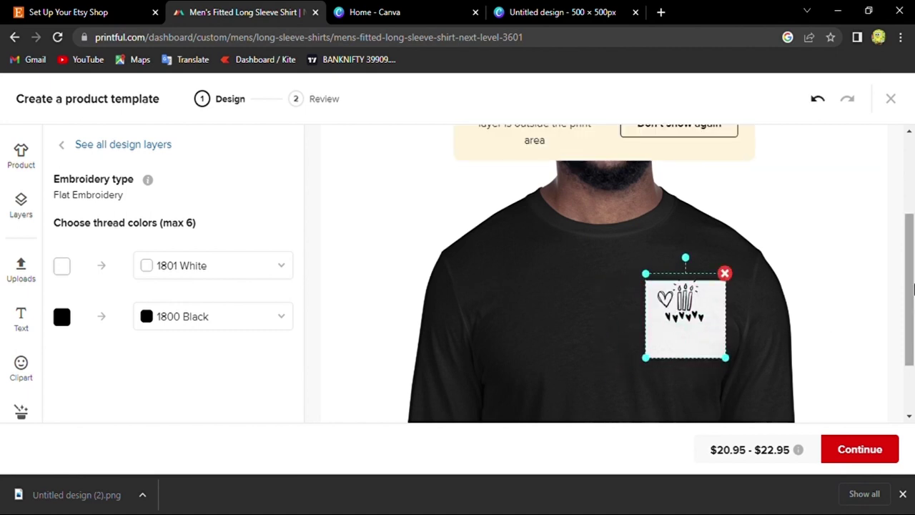
# Check the shirt's center chest placement and return to the left chest placement.
pyautogui.moveTo(909, 301); pyautogui.dragTo(910, 223)
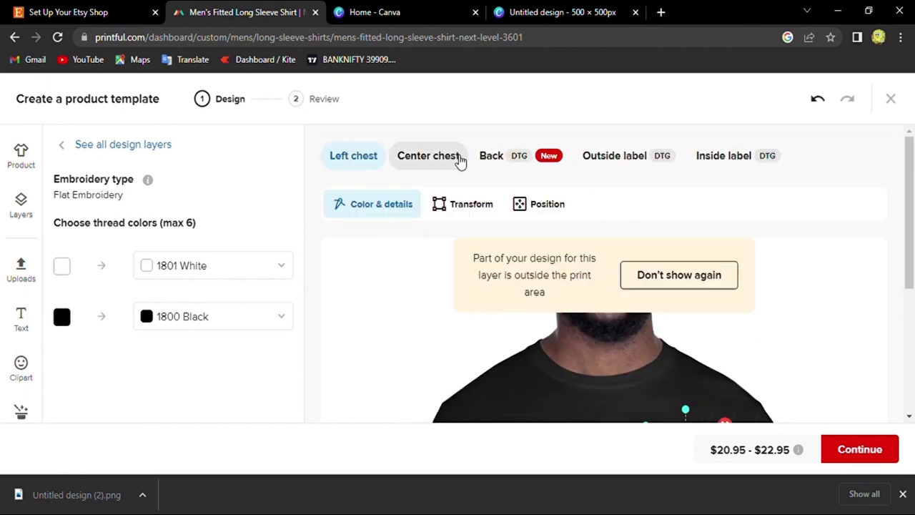
pyautogui.click(460, 160)
pyautogui.moveTo(910, 213)
pyautogui.mouseDown()
pyautogui.moveTo(909, 320)
pyautogui.moveTo(909, 213)
pyautogui.mouseUp()
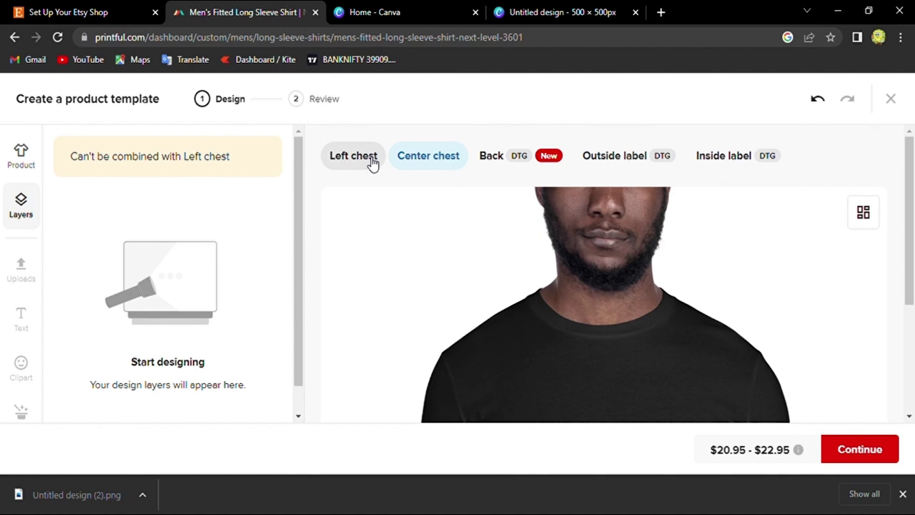
pyautogui.click(371, 163)
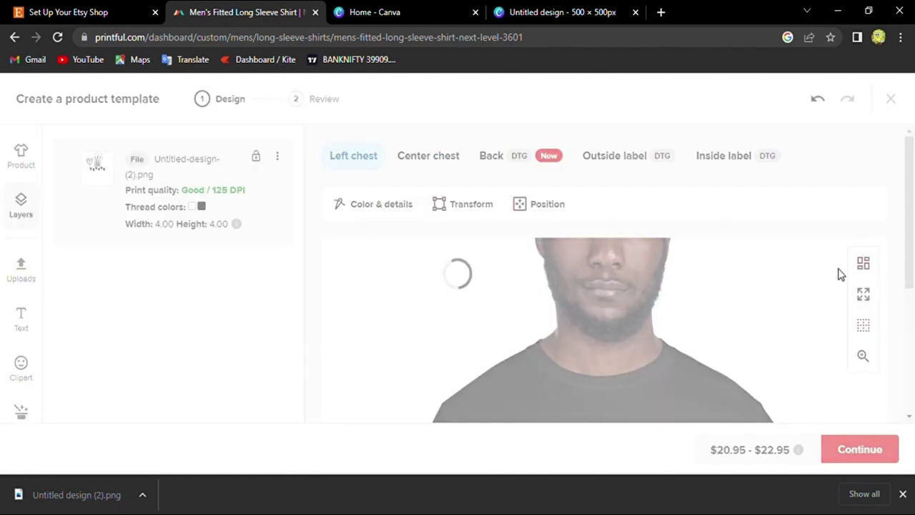
# Shrink the left chest design to about 3.16 × 3.16 and save the shirt as a product template.
pyautogui.moveTo(911, 206); pyautogui.dragTo(911, 282)
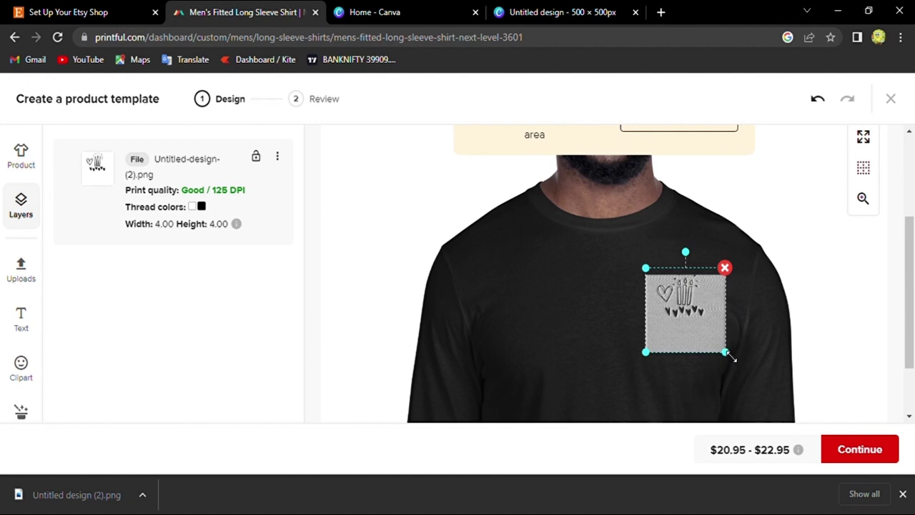
pyautogui.moveTo(729, 355); pyautogui.dragTo(706, 327)
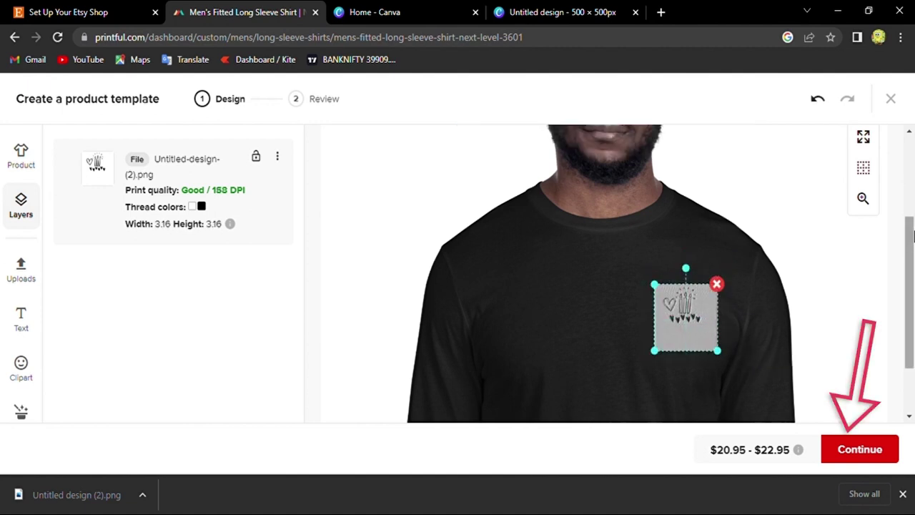
pyautogui.click(864, 465)
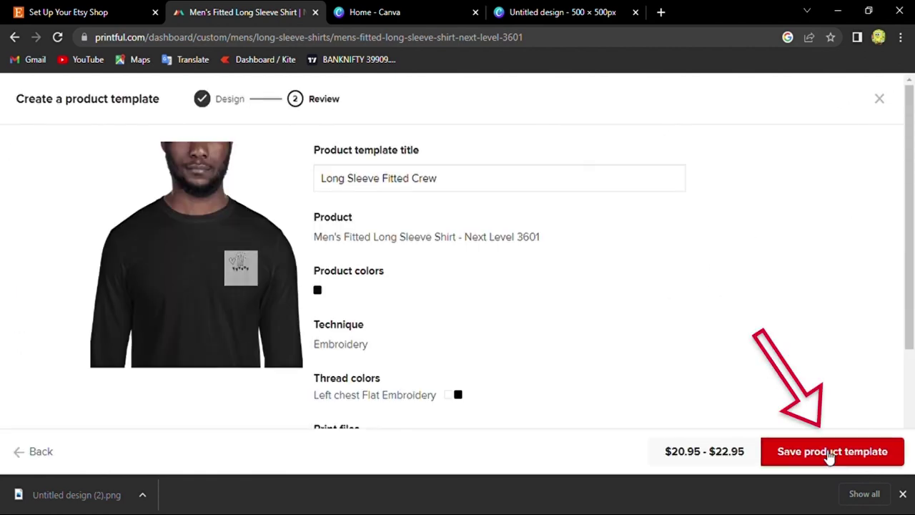
pyautogui.click(822, 458)
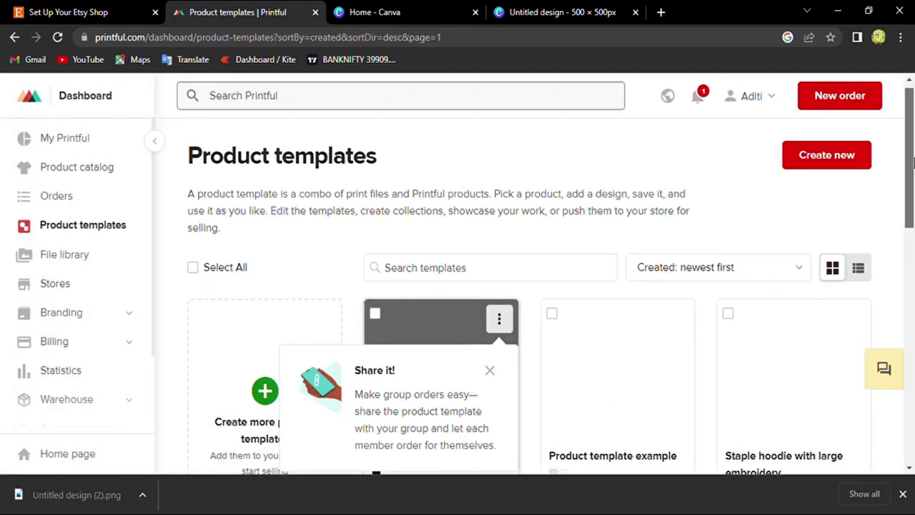
# Dismiss the template sharing tip and look over the saved product templates.
pyautogui.scroll(-2, 912, 207)
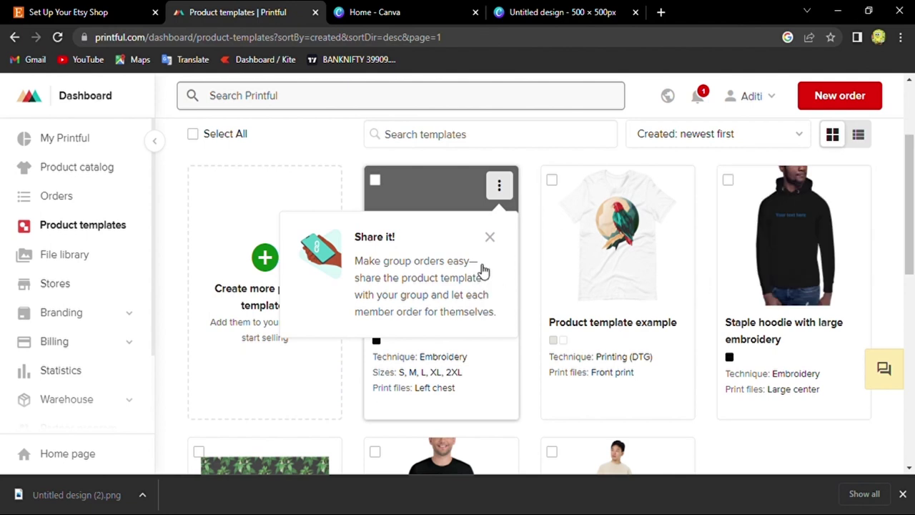
pyautogui.click(493, 237)
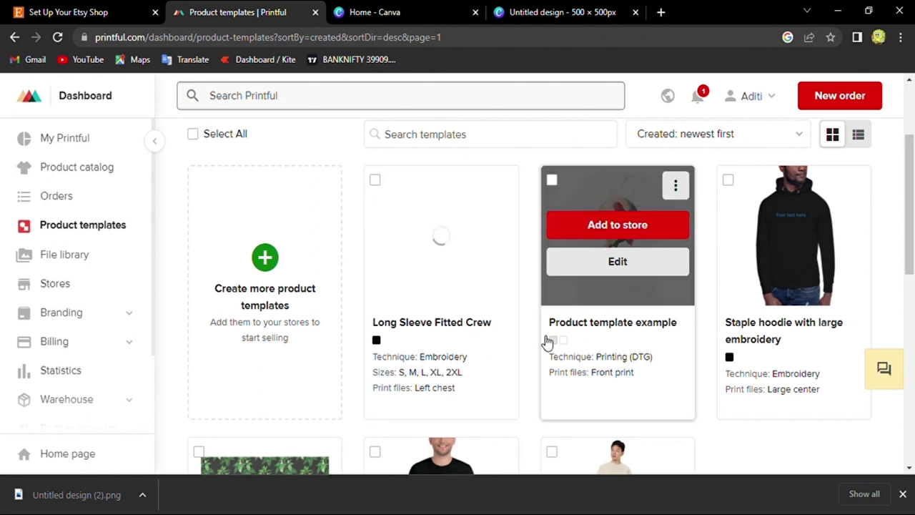
pyautogui.scroll(1, 911, 193)
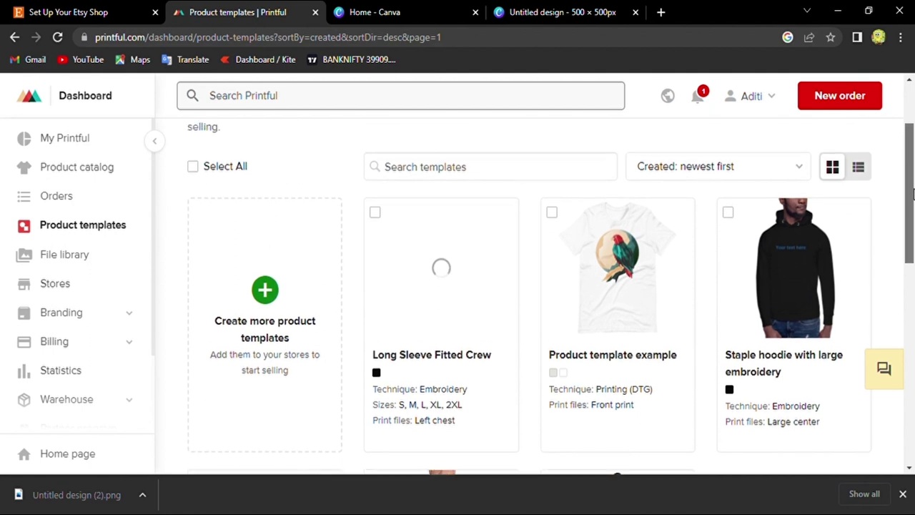
pyautogui.scroll(2, 911, 193)
pyautogui.scroll(-2, 911, 193)
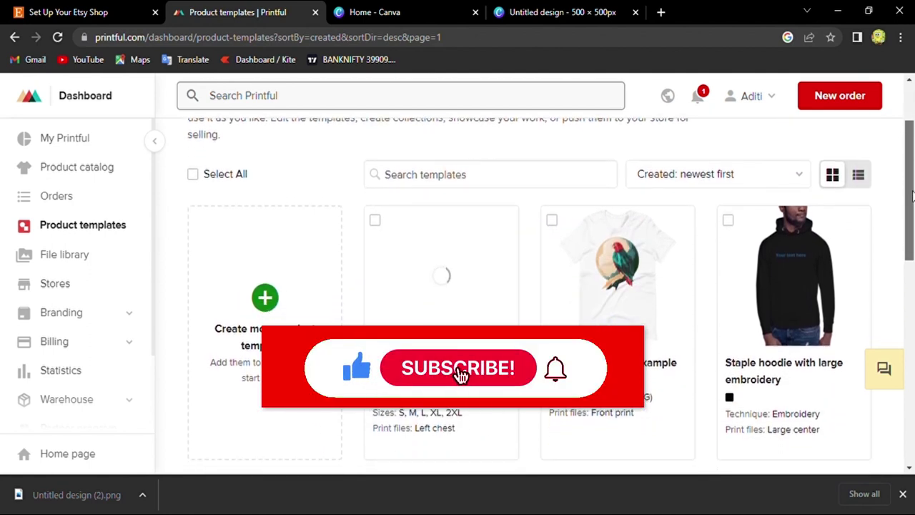
pyautogui.scroll(-1, 912, 193)
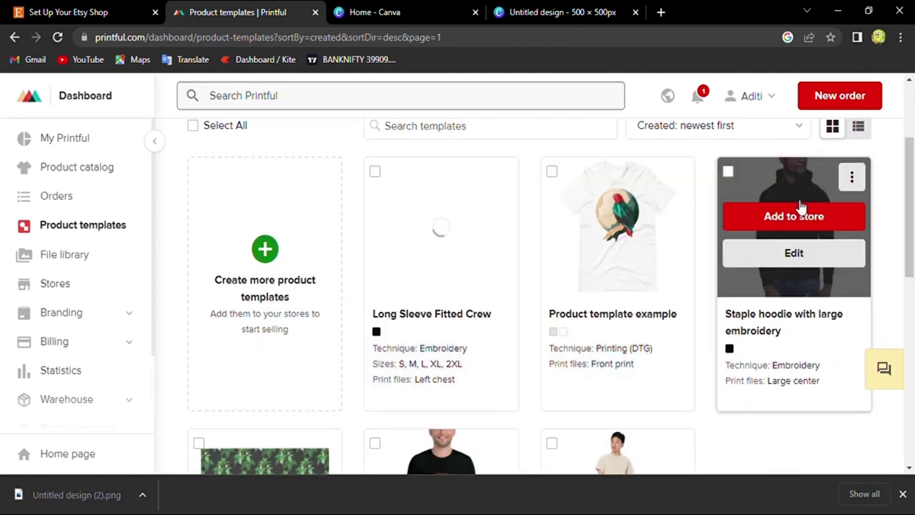